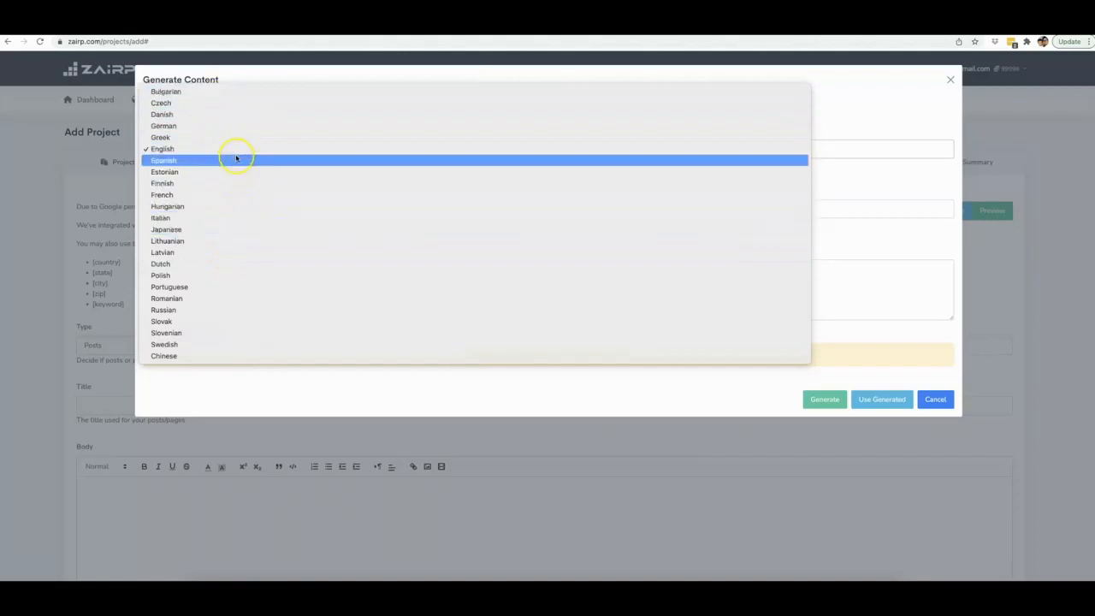
- Set the article language to English and enter Weight loss as the niche
left_click(207, 150)
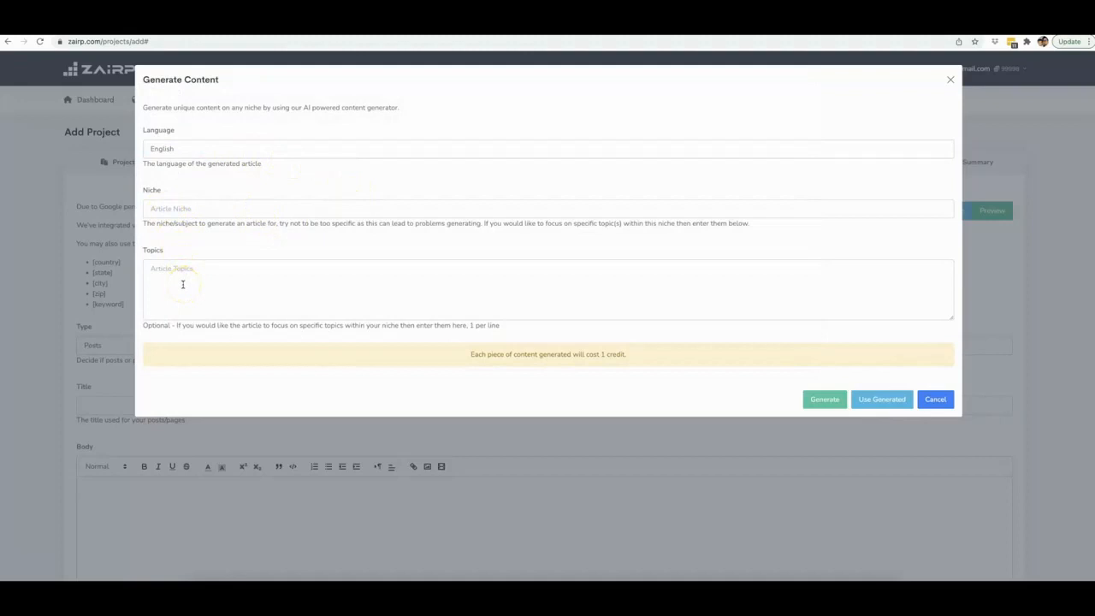
left_click(182, 209)
type("Weight loss")
- Enter the topics 'how to lose weight in your belly' and 'what are the best exercises', then generate the article
left_click(216, 295)
type("how to lose weight in your belly what are the best exer")
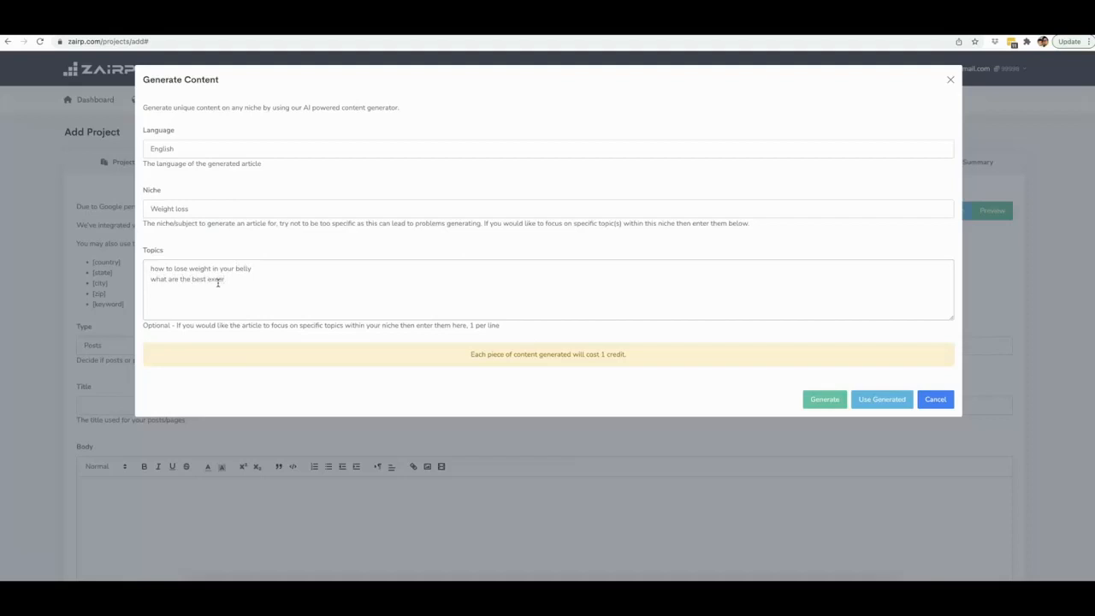
key("BackSpace")
key("BackSpace")
type("cercises")
left_click(259, 290)
left_click(826, 399)
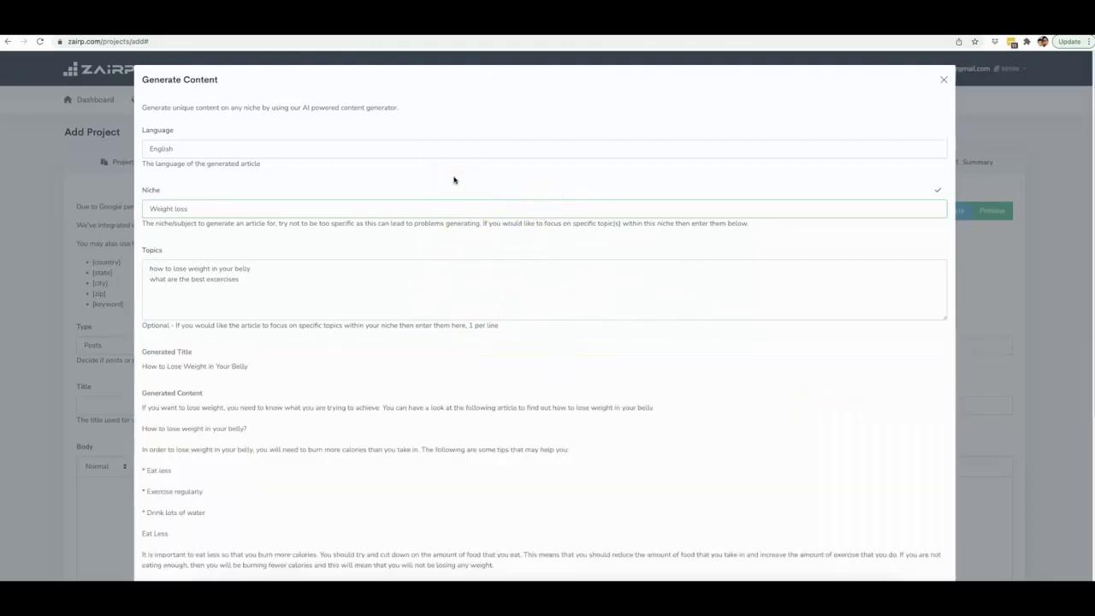
- Read through the generated title, content and tags in the dialog
scroll(262, 220, "down", 1)
scroll(387, 278, "down", 5)
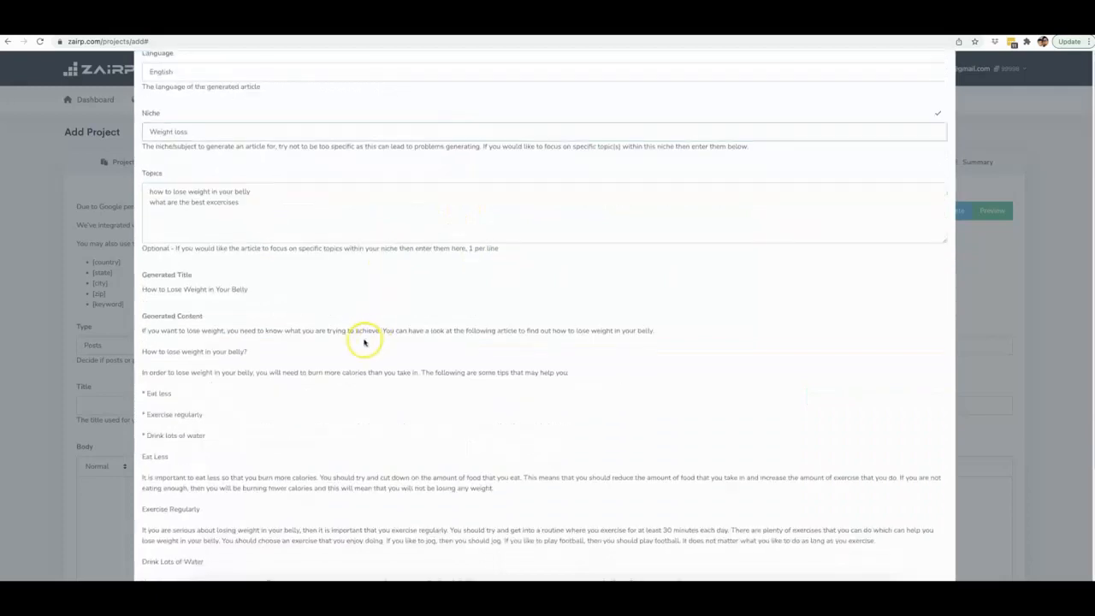
scroll(291, 244, "up", 3)
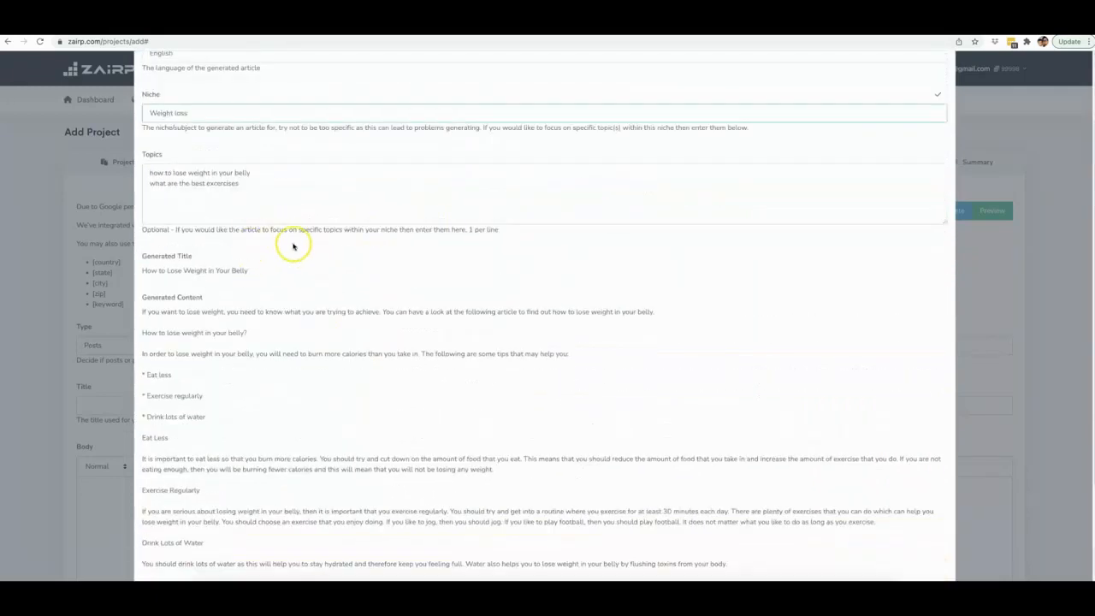
scroll(283, 255, "down", 1)
scroll(263, 265, "down", 1)
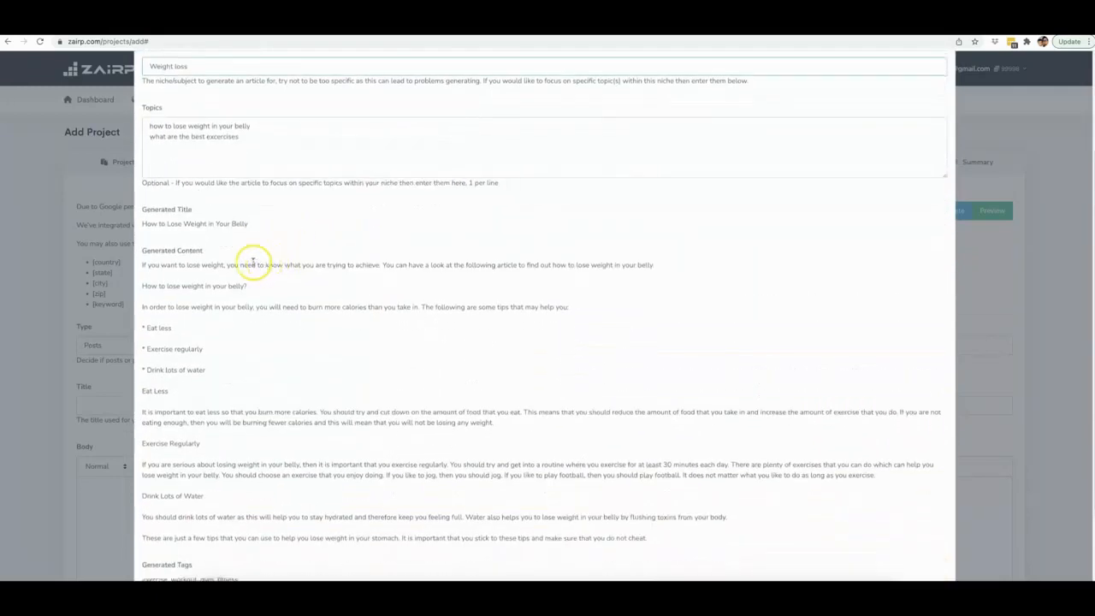
left_click_drag(142, 217, 245, 218)
left_click(245, 217)
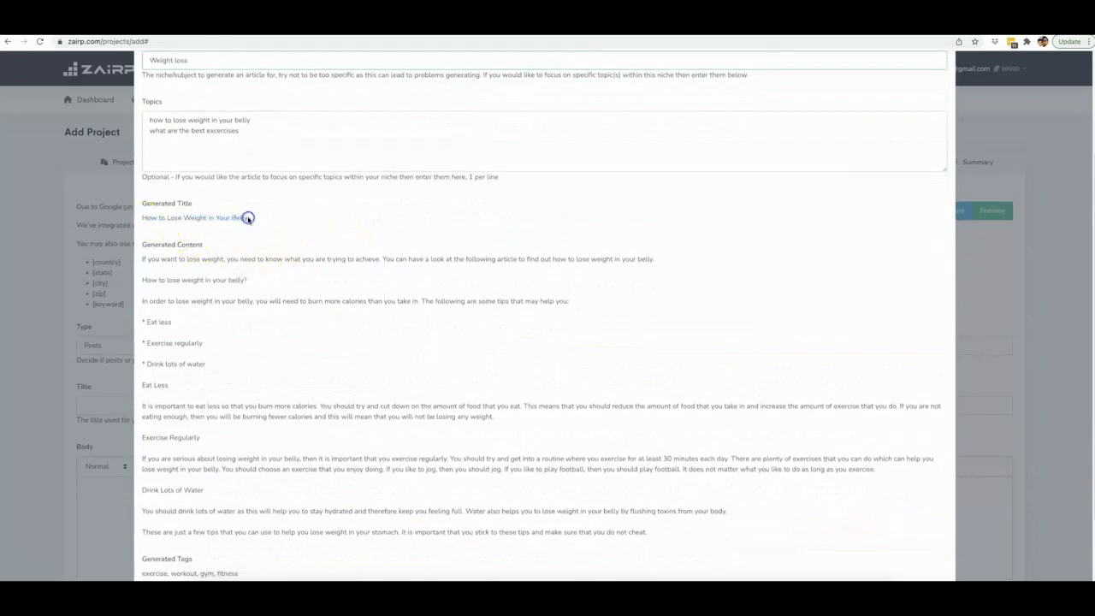
scroll(207, 288, "down", 1)
scroll(207, 288, "down", 2)
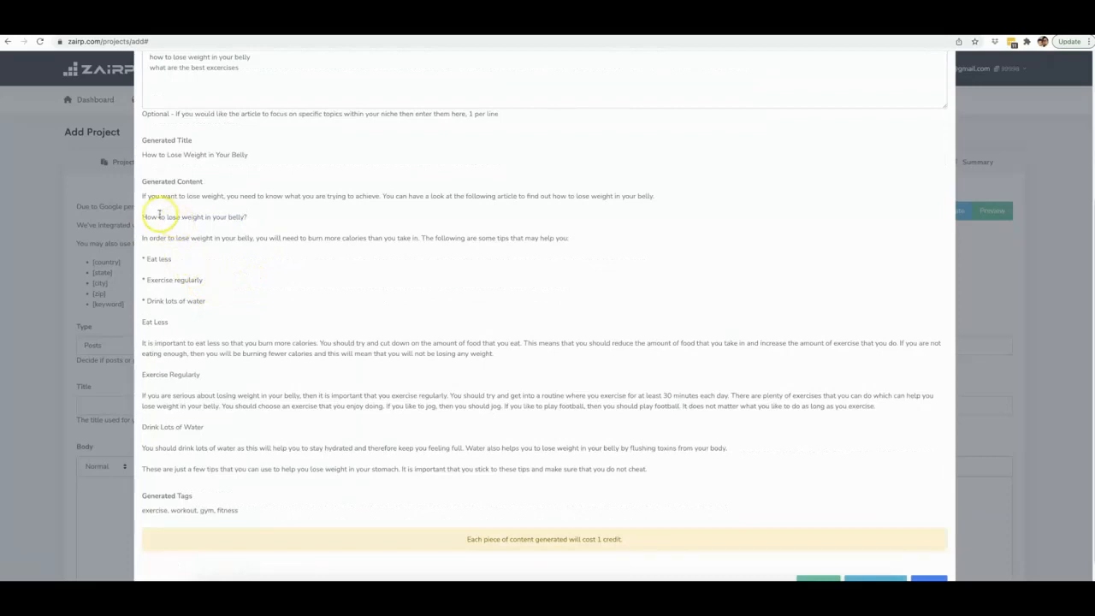
left_click_drag(135, 199, 215, 196)
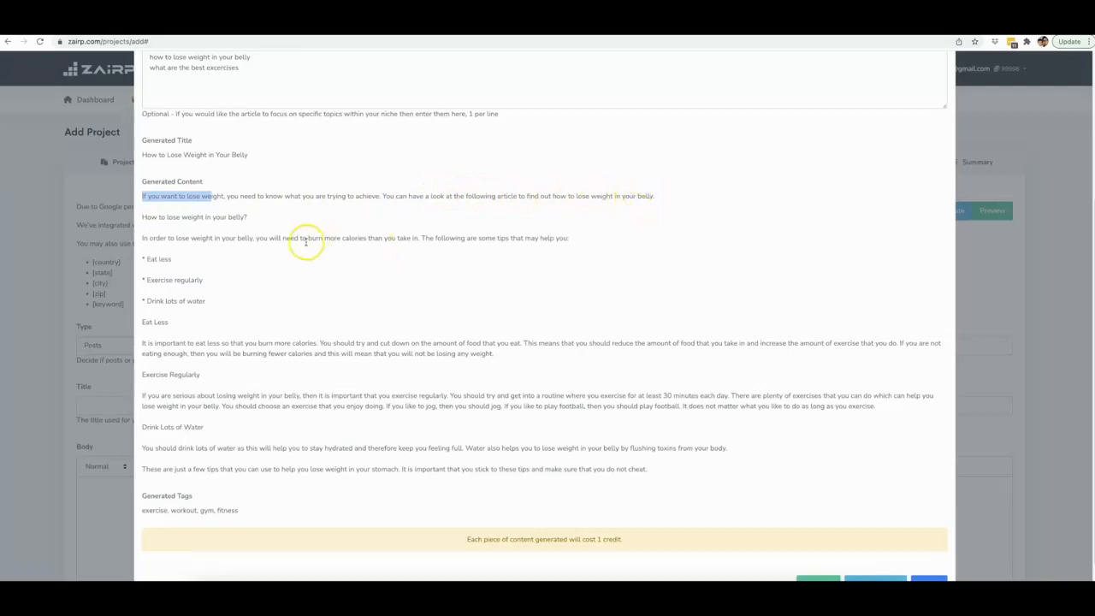
left_click_drag(144, 216, 248, 216)
left_click(248, 216)
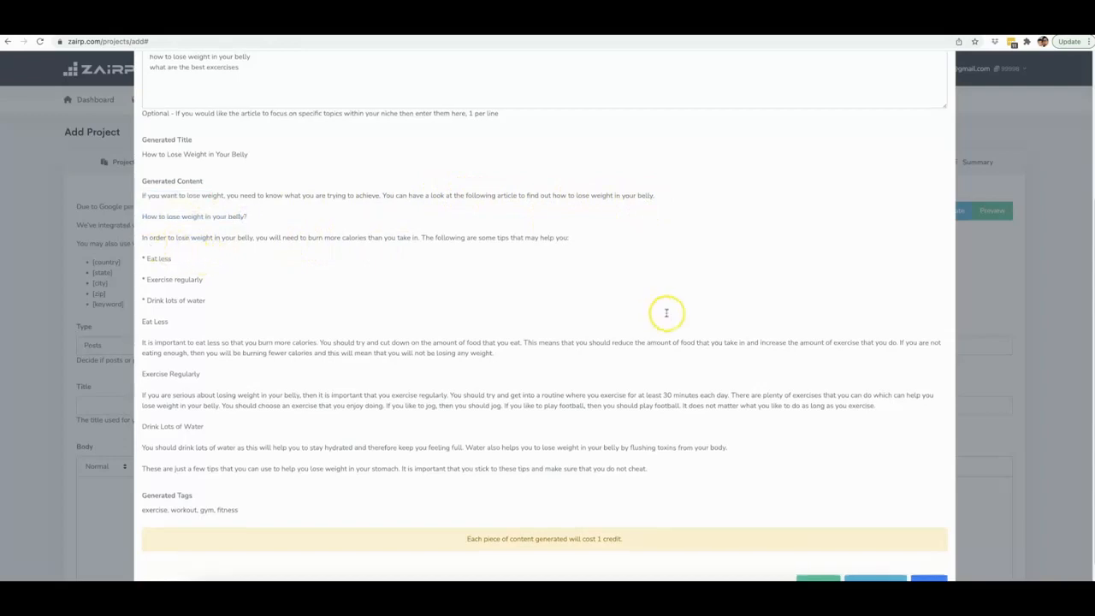
scroll(684, 316, "down", 1)
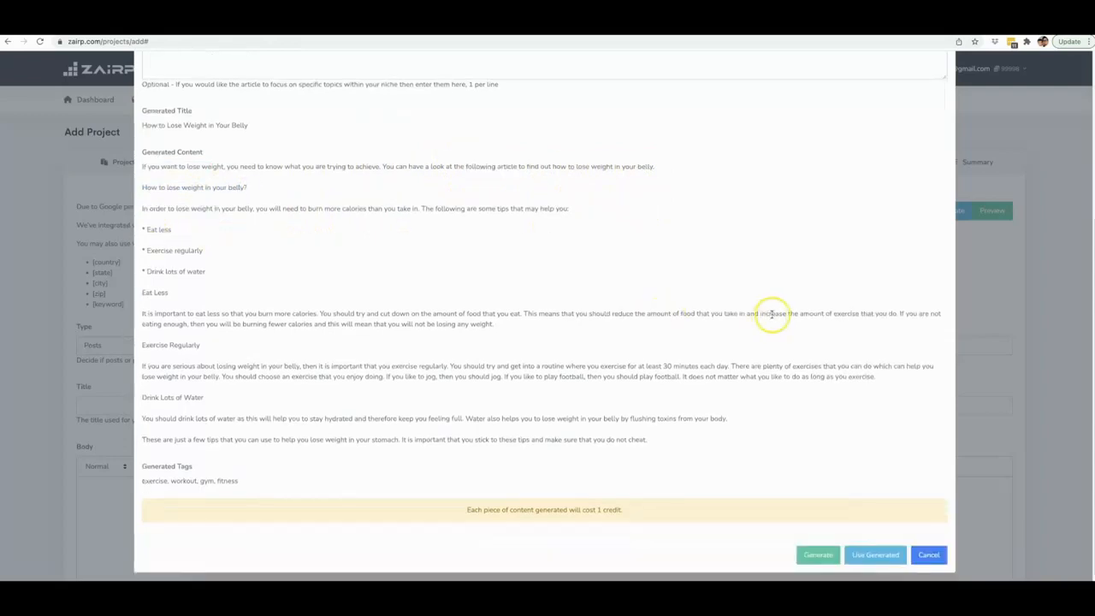
- Use the generated content for the project's post
left_click(884, 554)
scroll(499, 349, "down", 2)
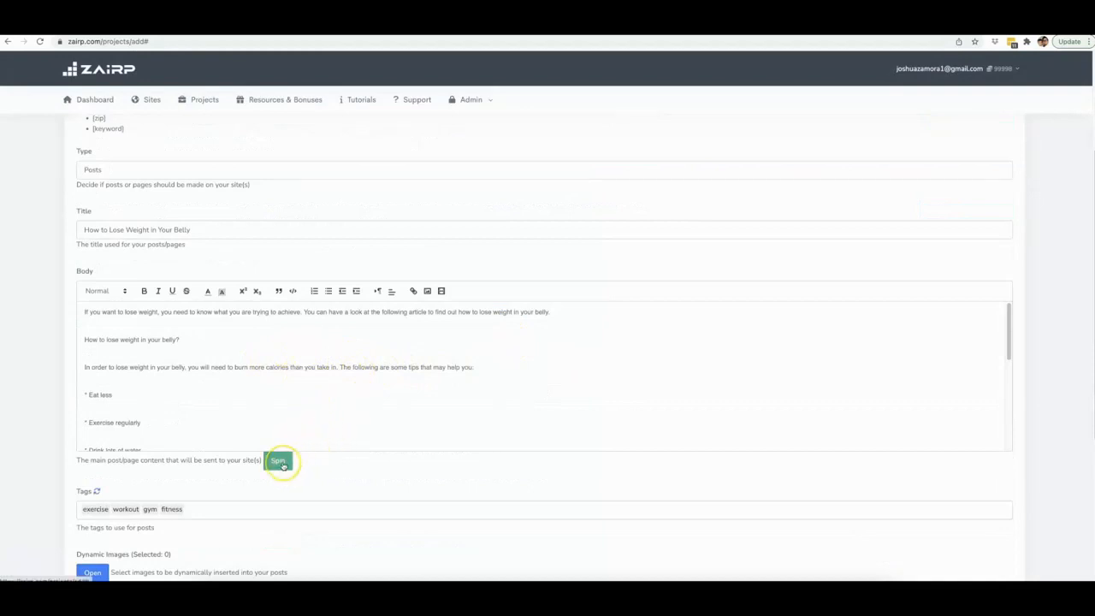
- Open the Content Spinner to view its spinning service settings, then close it
left_click(282, 463)
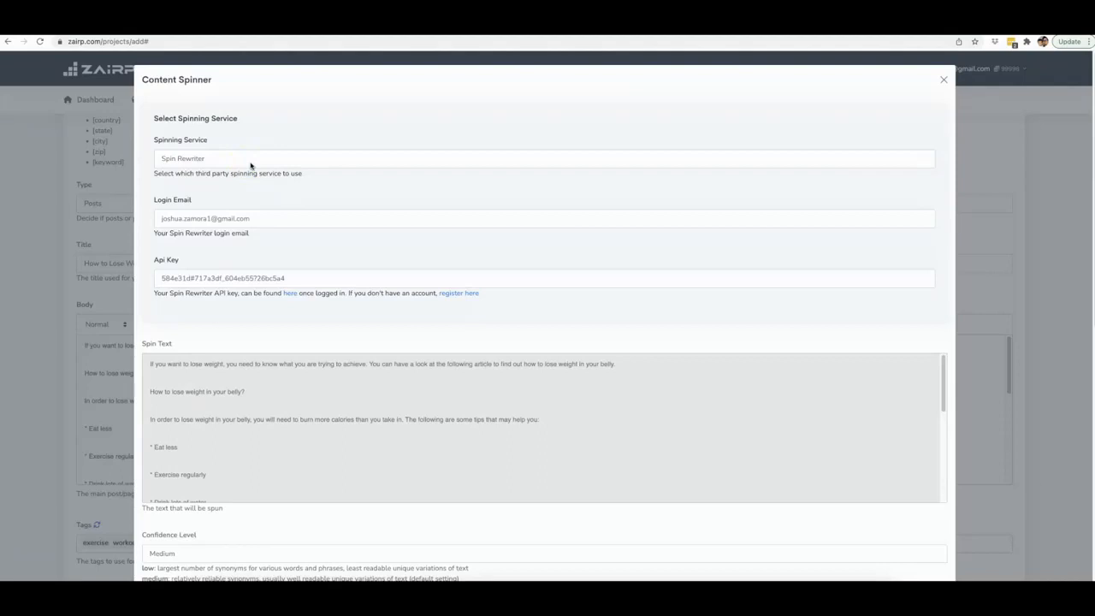
left_click(255, 160)
scroll(331, 212, "down", 2)
scroll(359, 206, "up", 2)
left_click(943, 79)
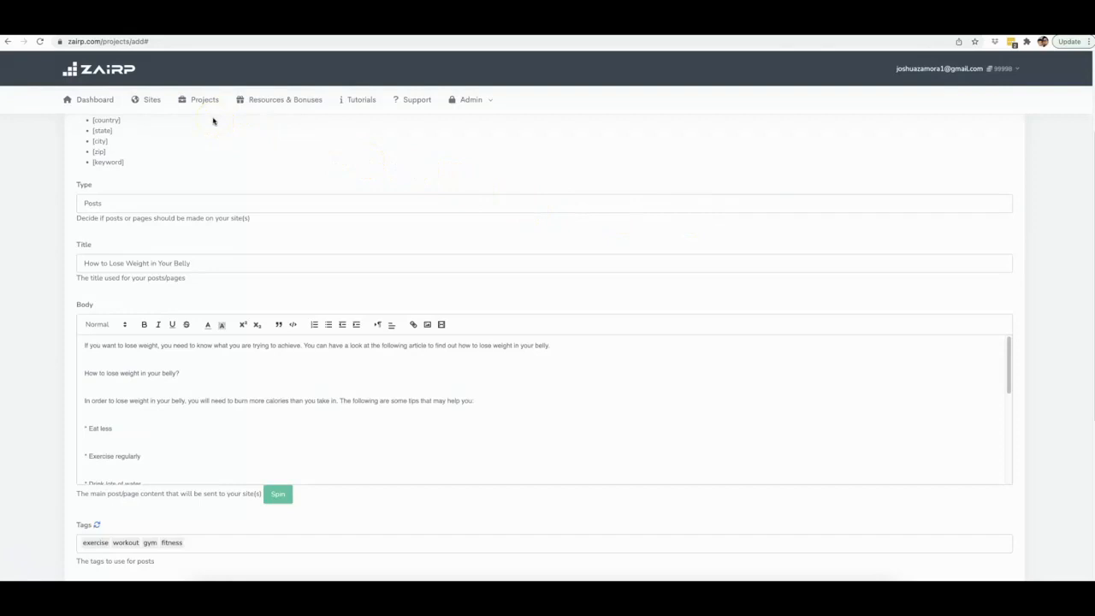
- Replace the whole post body with pasted spun text
key("ctrl+a")
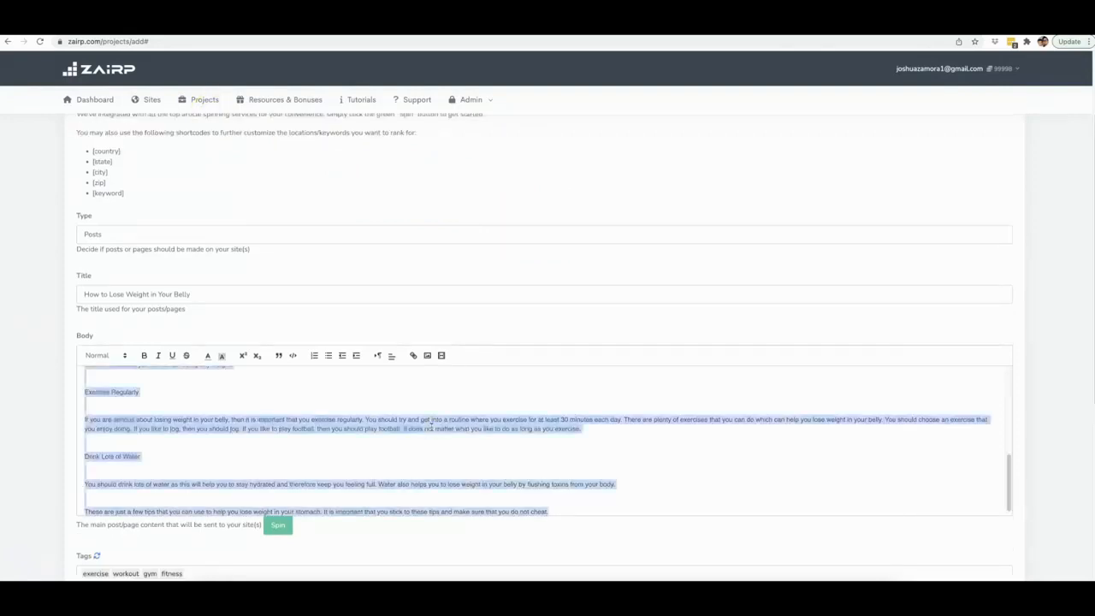
key("ctrl+v")
scroll(432, 421, "up", 2)
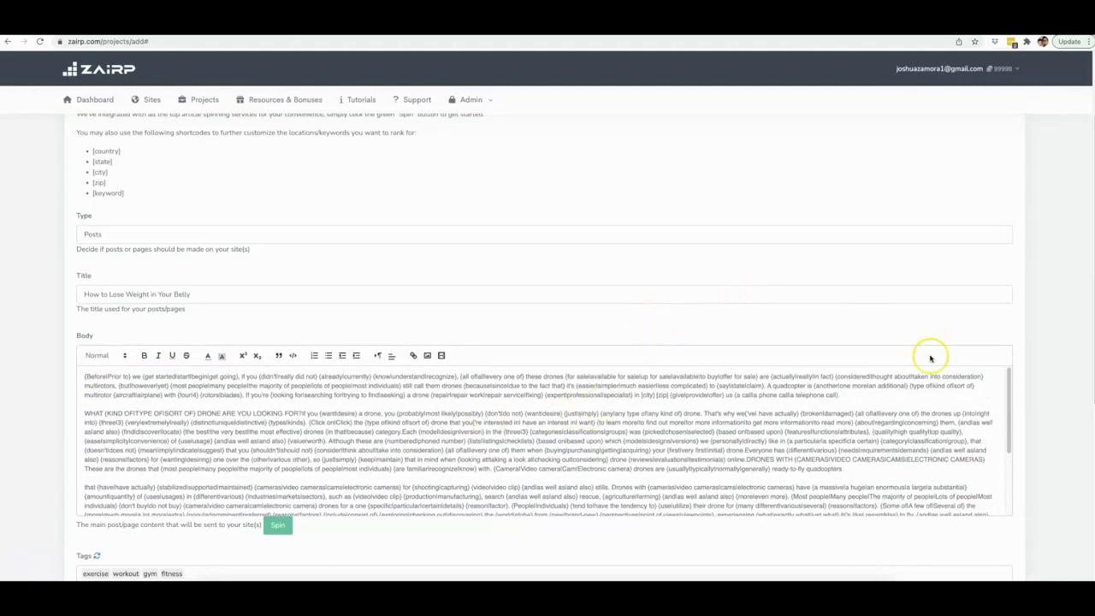
scroll(1038, 313, "down", 2)
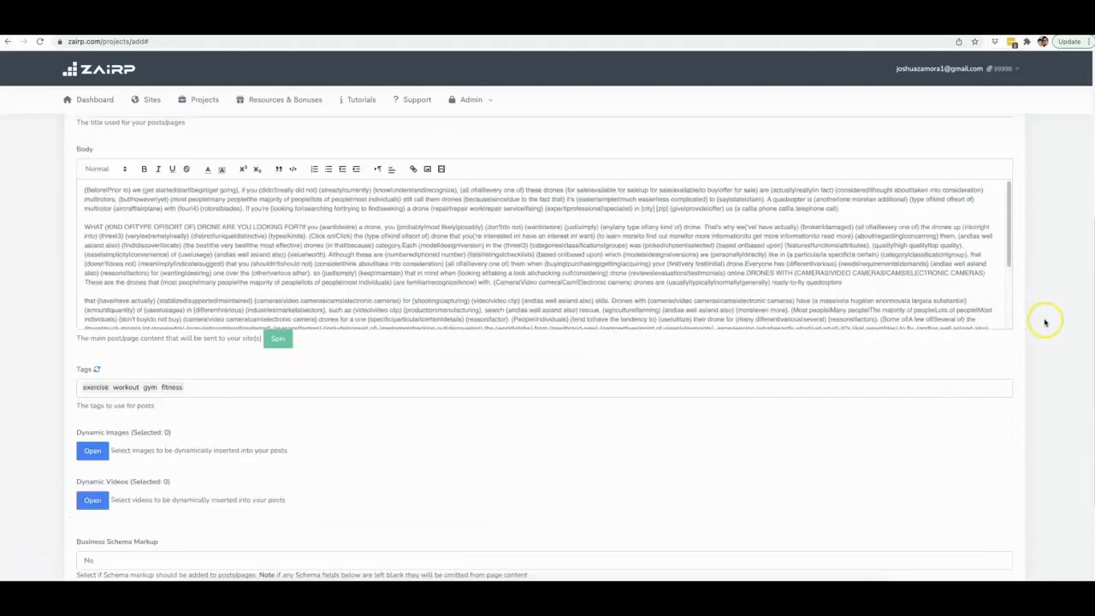
scroll(1045, 319, "down", 2)
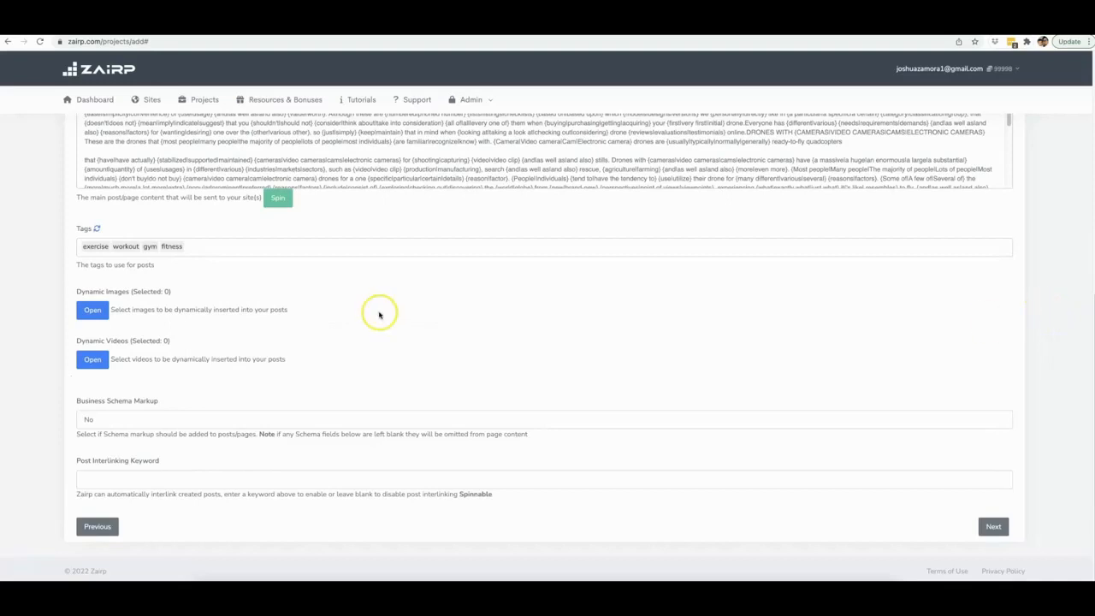
scroll(380, 316, "up", 3)
scroll(391, 257, "down", 3)
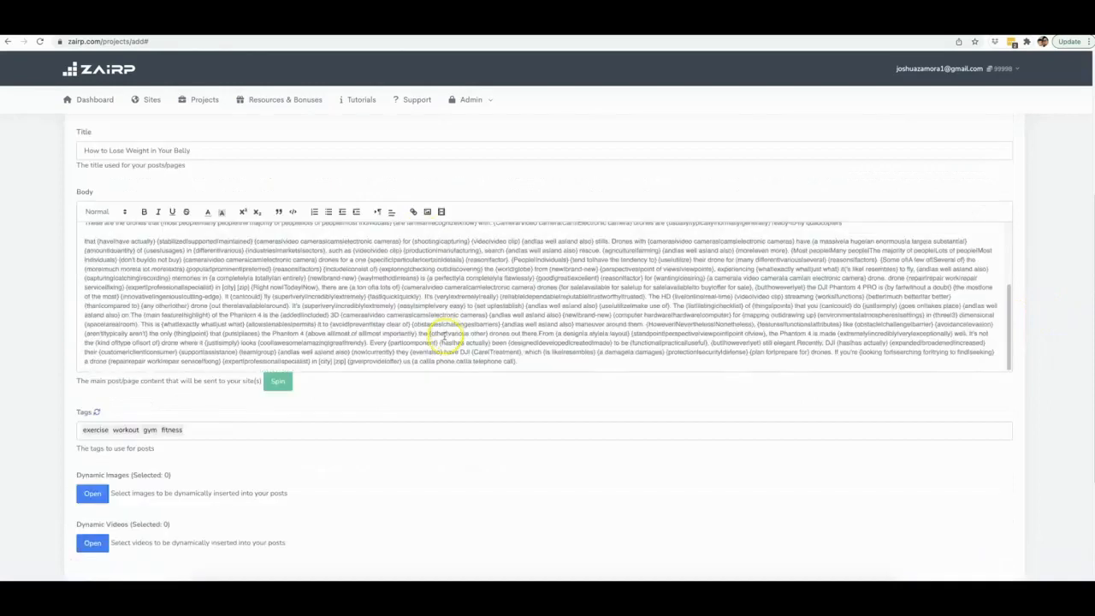
scroll(180, 421, "down", 1)
- Replace the existing tags with drone repair, drone repair exprt and drone repair experts
double_click(174, 412)
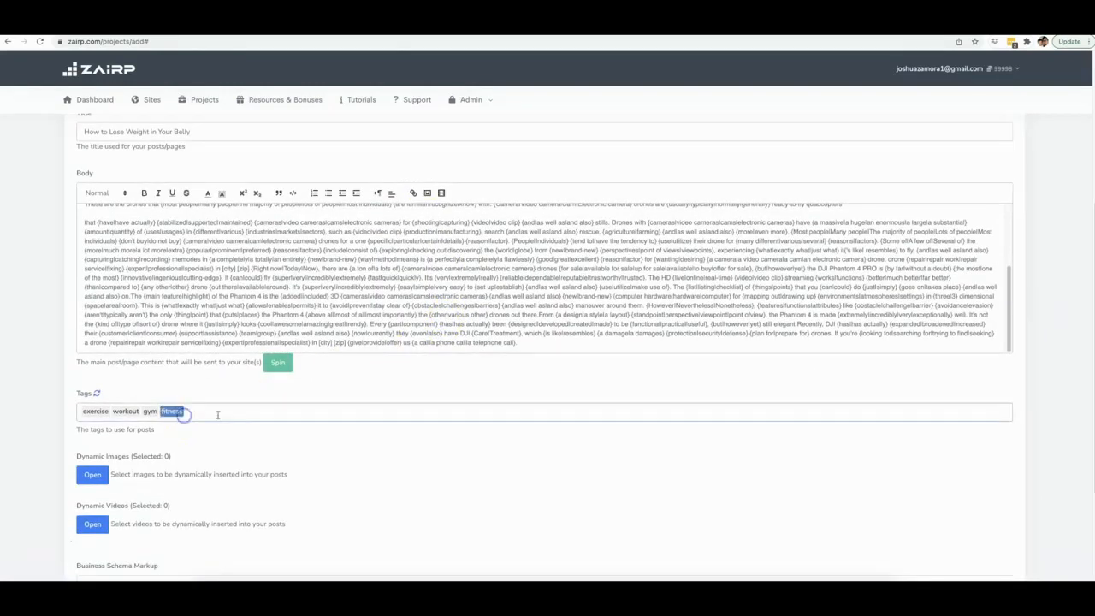
key("BackSpace")
key("BackSpace")
key("BackSpace")
key("BackSpace")
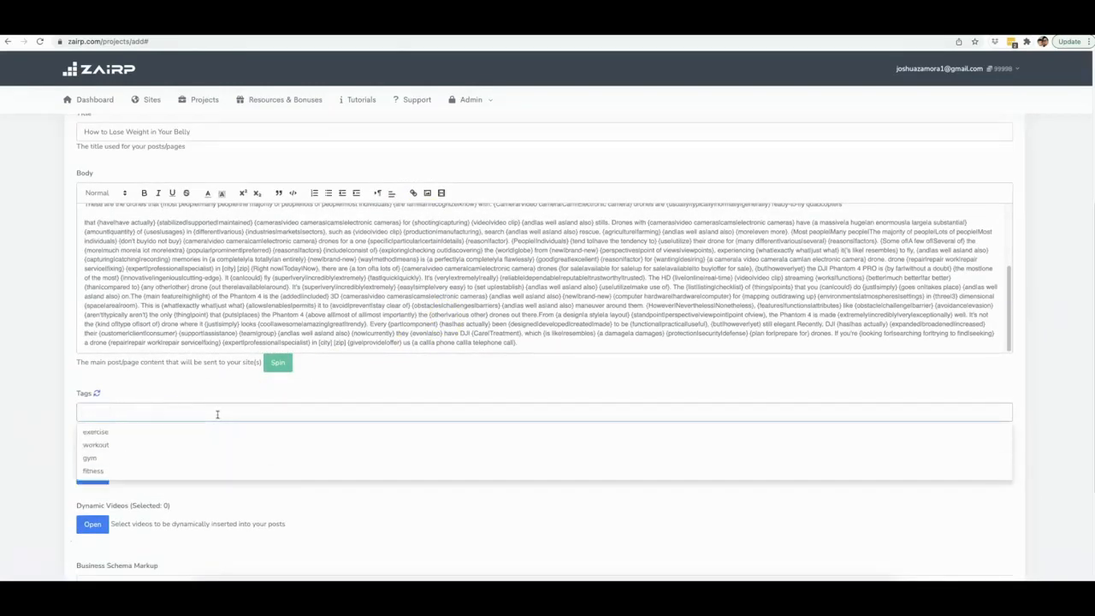
type("drone repair")
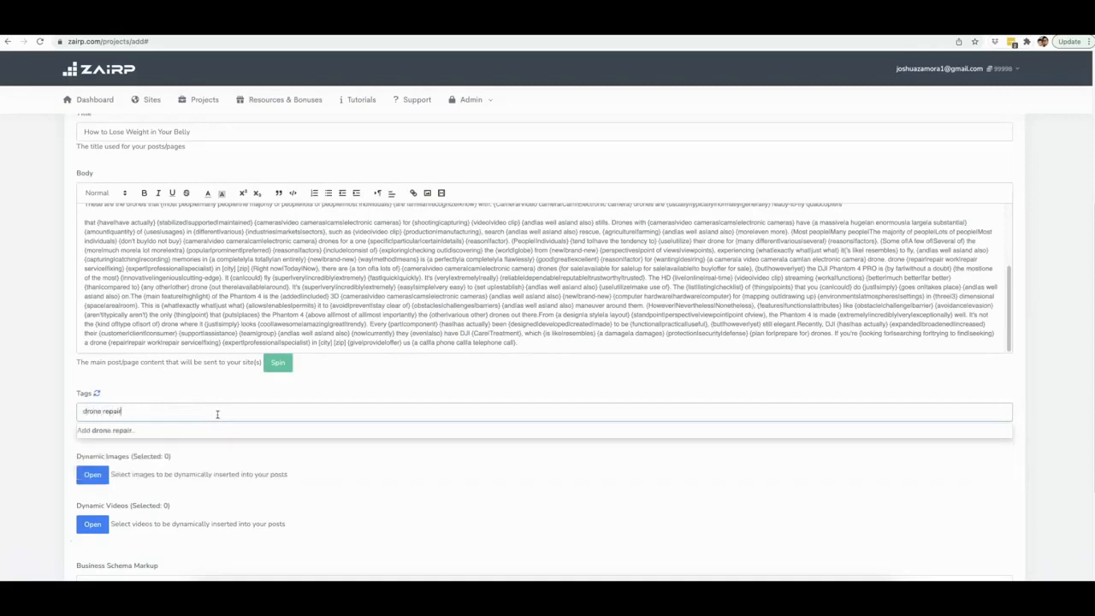
key("Return")
type("drone rep")
type("air expert")
key("Return")
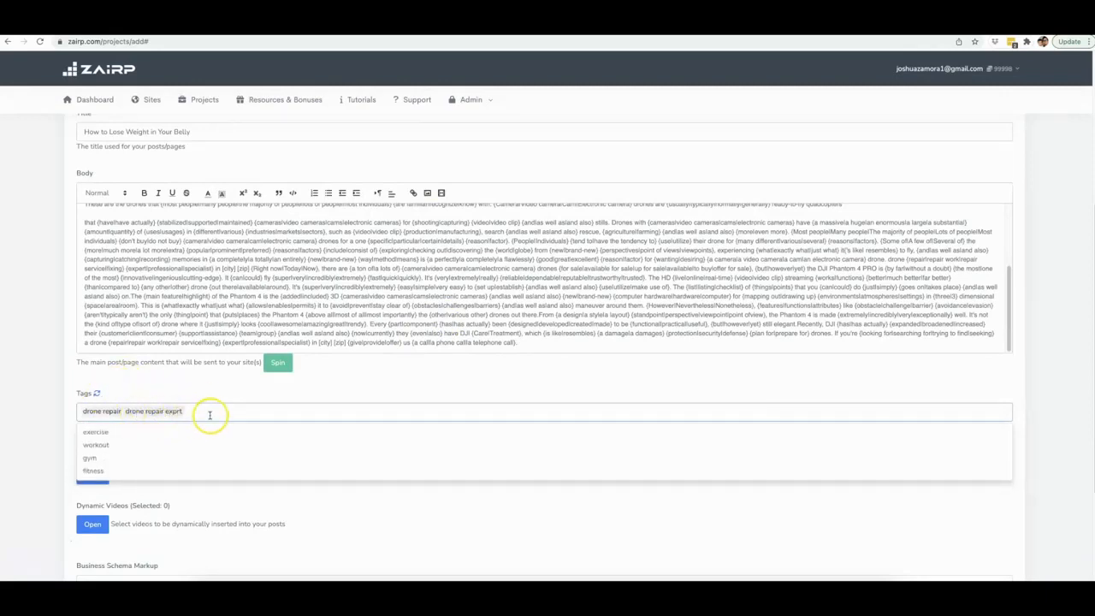
type("drone repai")
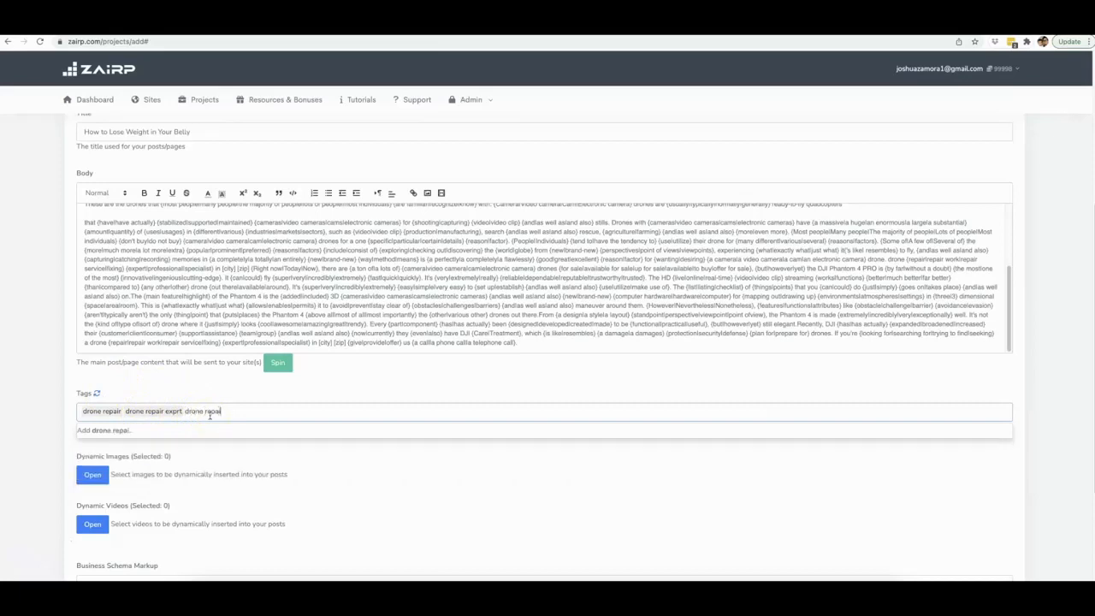
type("r experts")
key("Return")
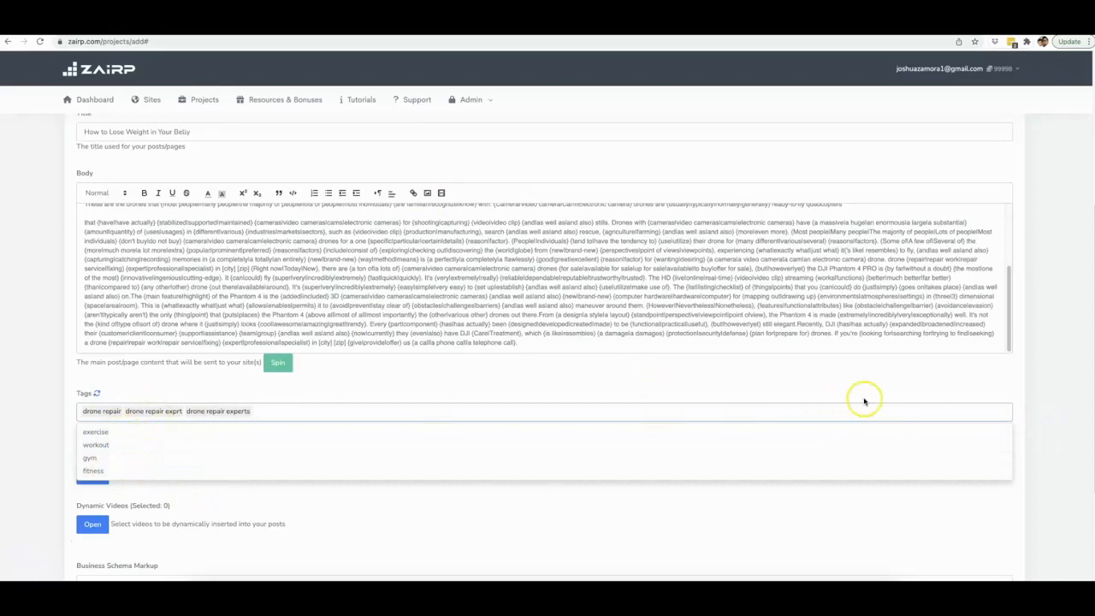
- Open Dynamic Images and search the image library for drone
left_click(1035, 385)
scroll(408, 491, "down", 3)
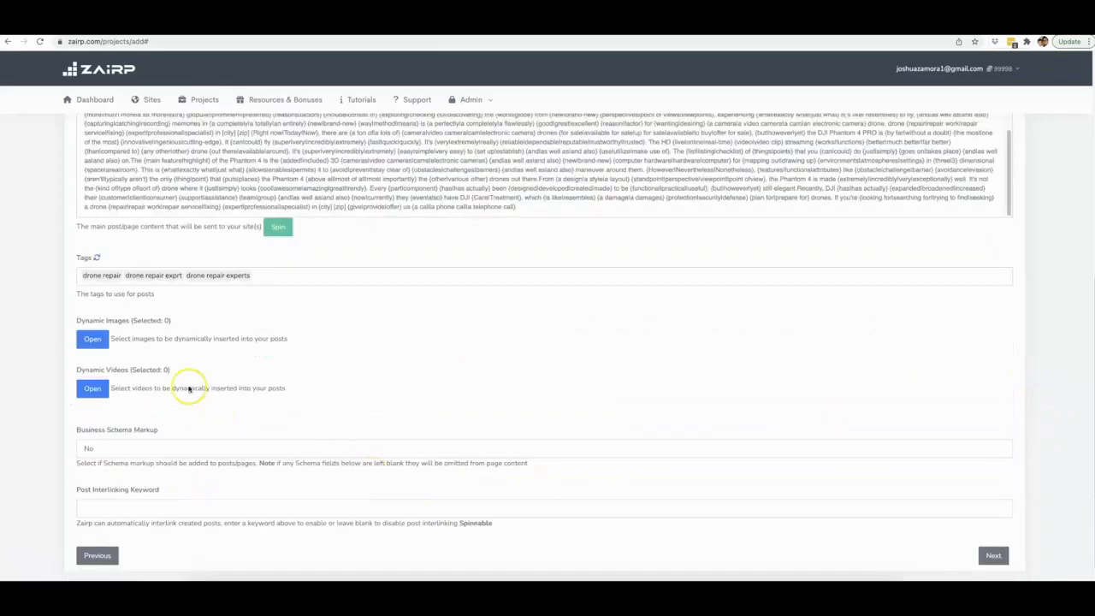
left_click(91, 340)
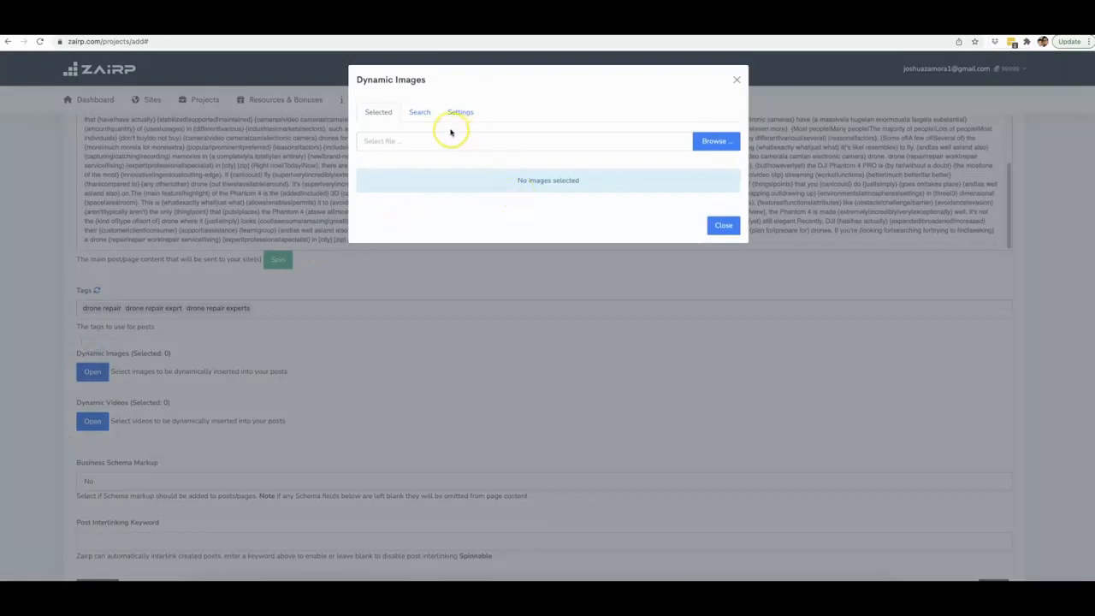
left_click(423, 115)
left_click(445, 139)
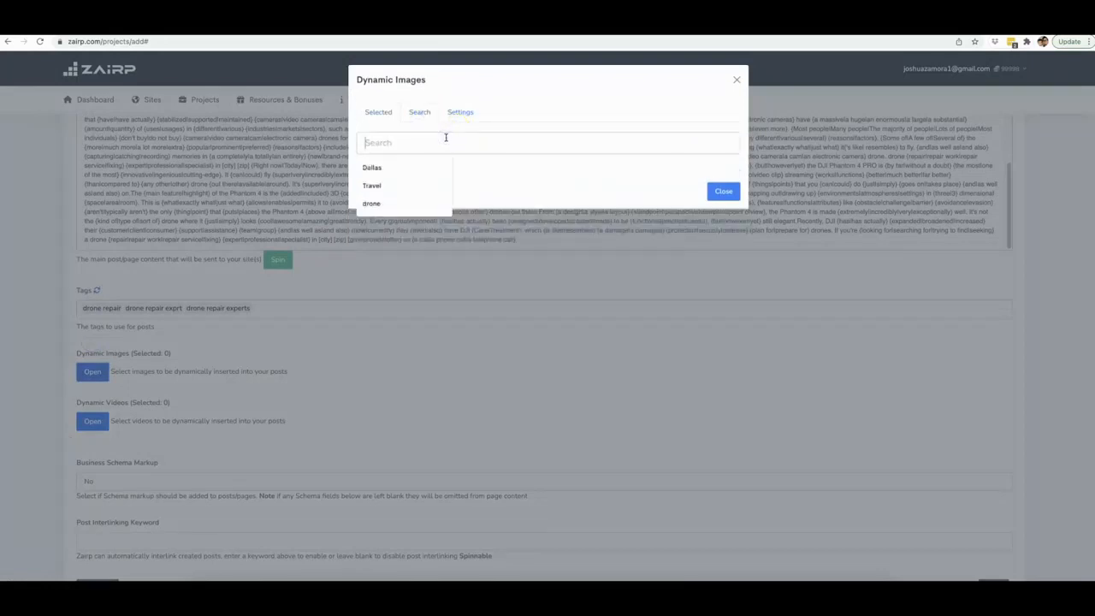
type("drone")
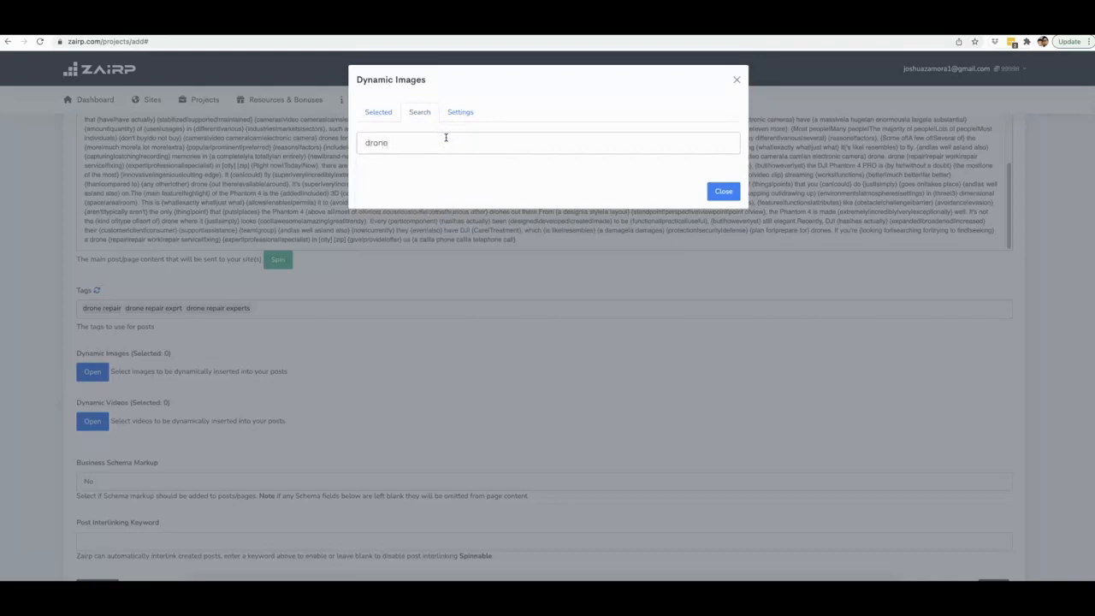
key("Return")
- Select several drone photos from the image search results
left_click(431, 203)
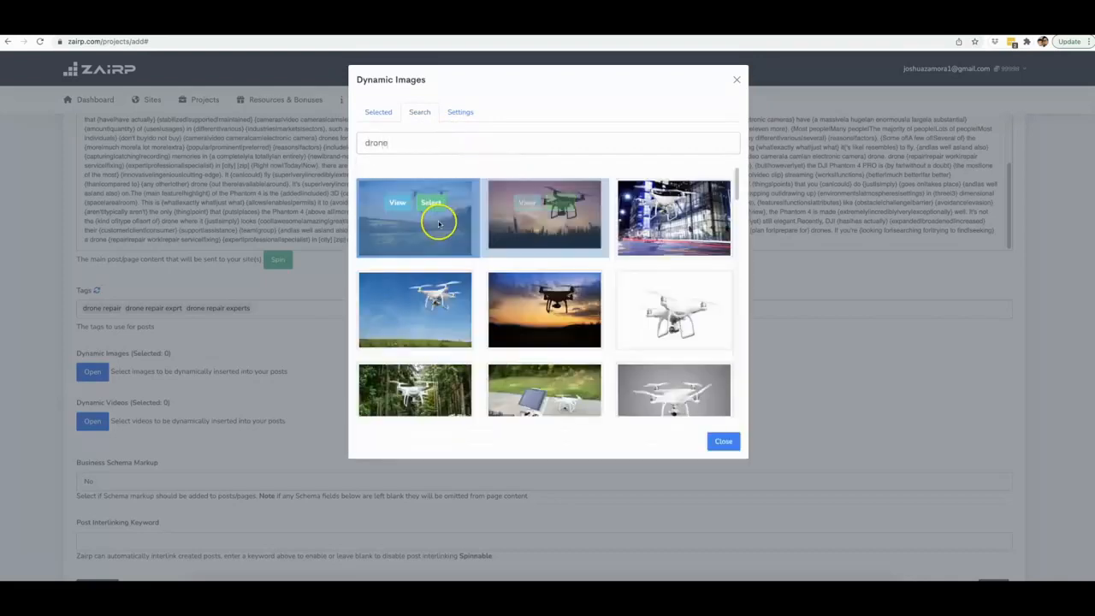
left_click(560, 202)
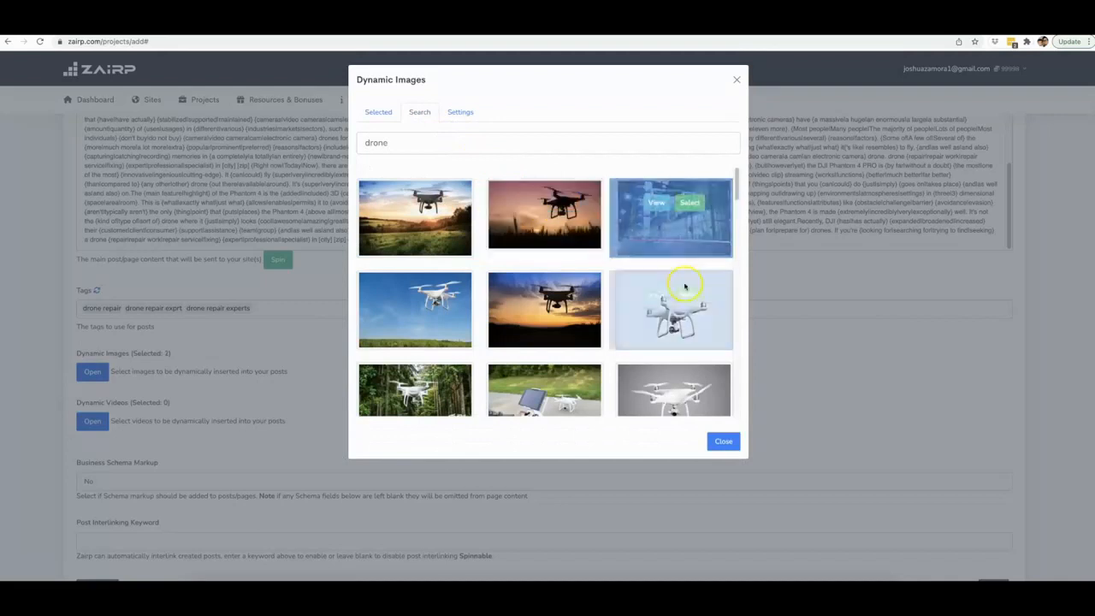
left_click(692, 295)
left_click(571, 293)
scroll(571, 294, "down", 1)
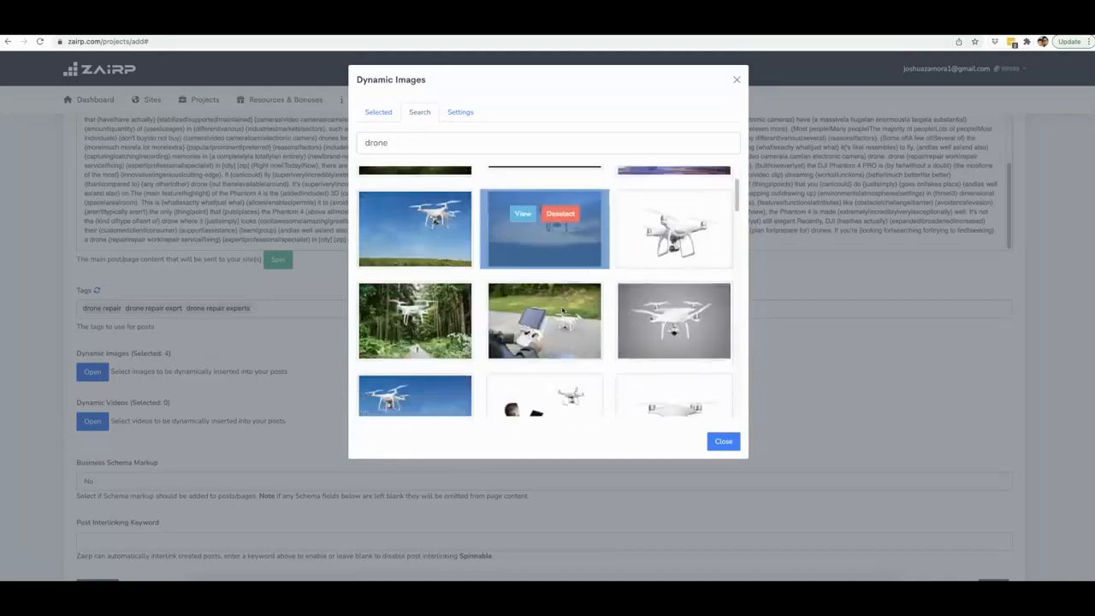
left_click(560, 305)
left_click(432, 306)
left_click(432, 306)
- Select more drone photos further down the results and close the Dynamic Images dialog
left_click(432, 396)
left_click(561, 397)
left_click(690, 397)
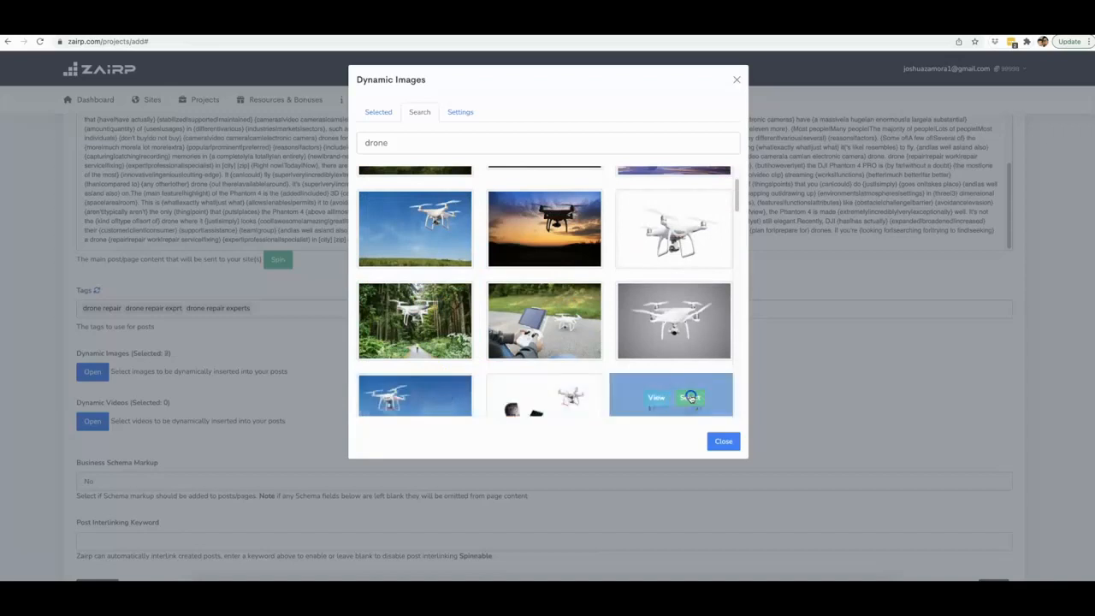
left_click(690, 309)
scroll(691, 312, "down", 3)
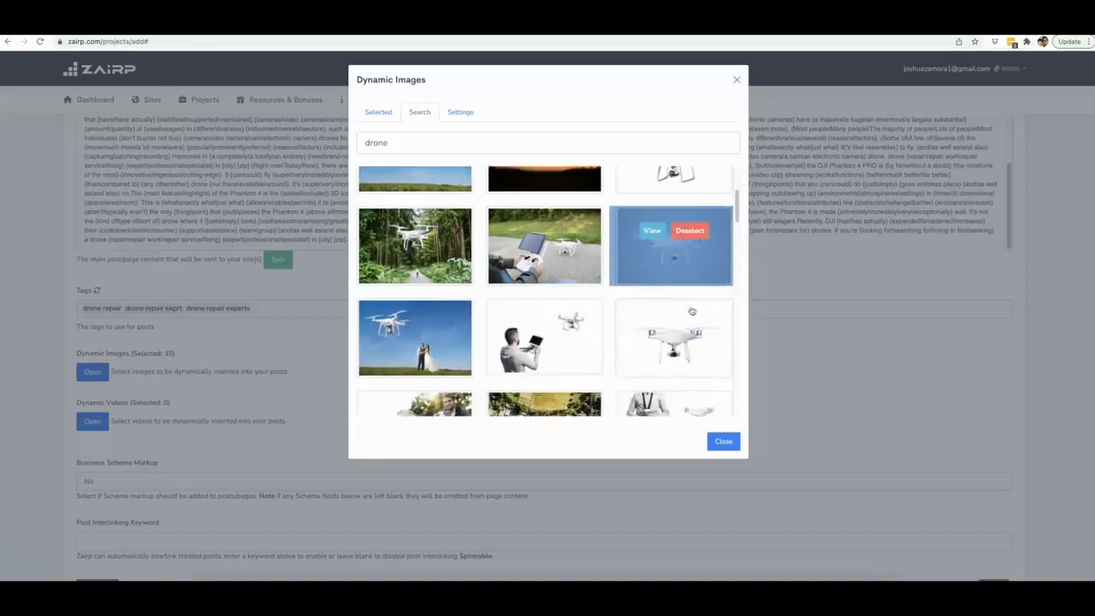
left_click(561, 255)
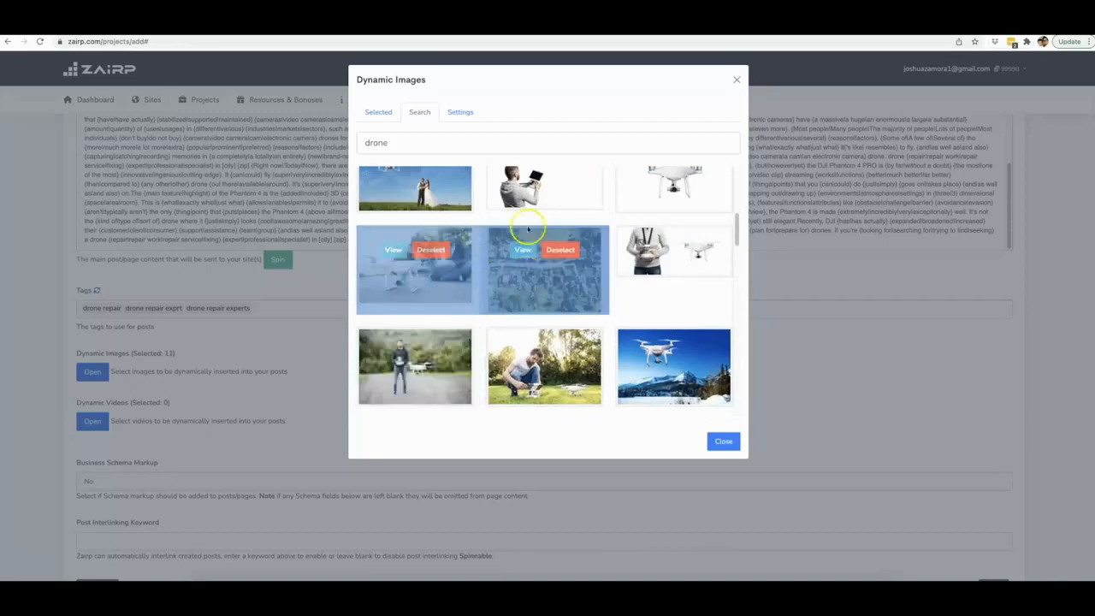
left_click(723, 442)
- Open Dynamic Videos and search the video library for drone repair
left_click(90, 420)
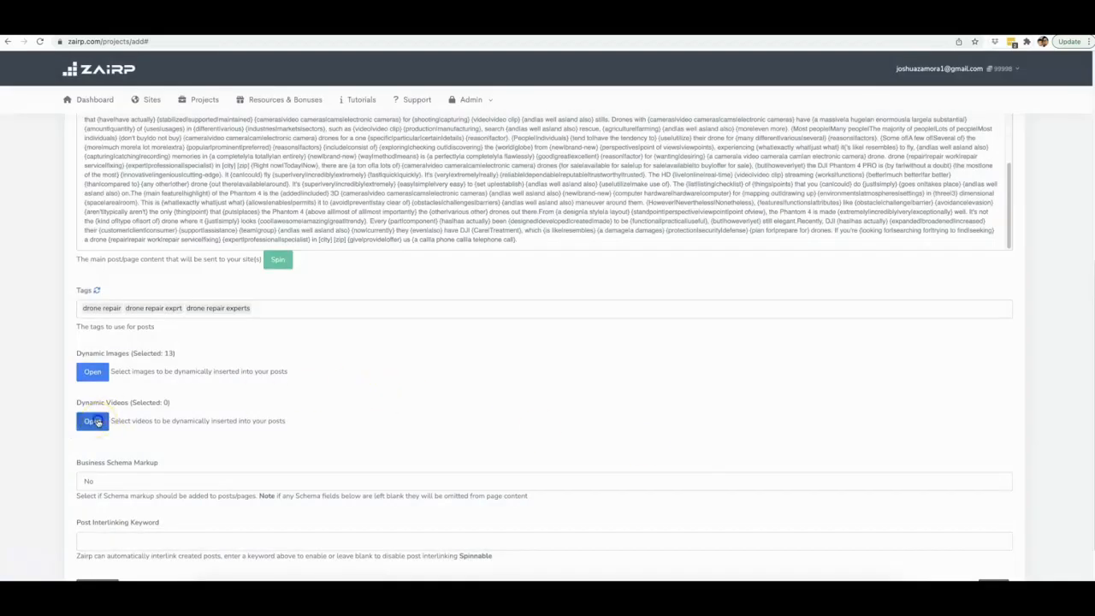
left_click(419, 112)
left_click(451, 142)
type("drone repair")
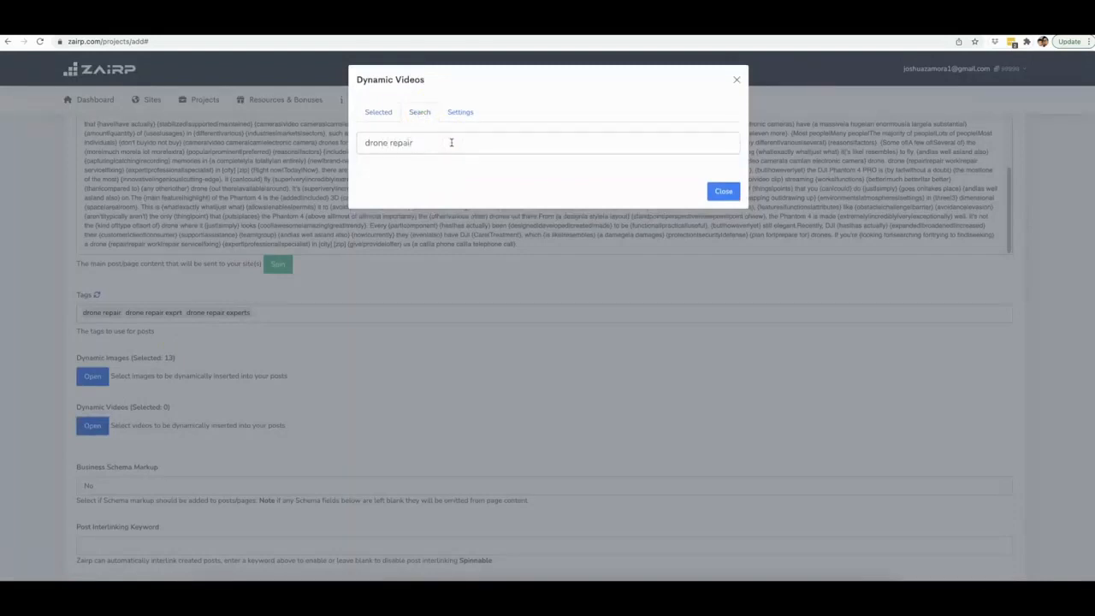
key("Return")
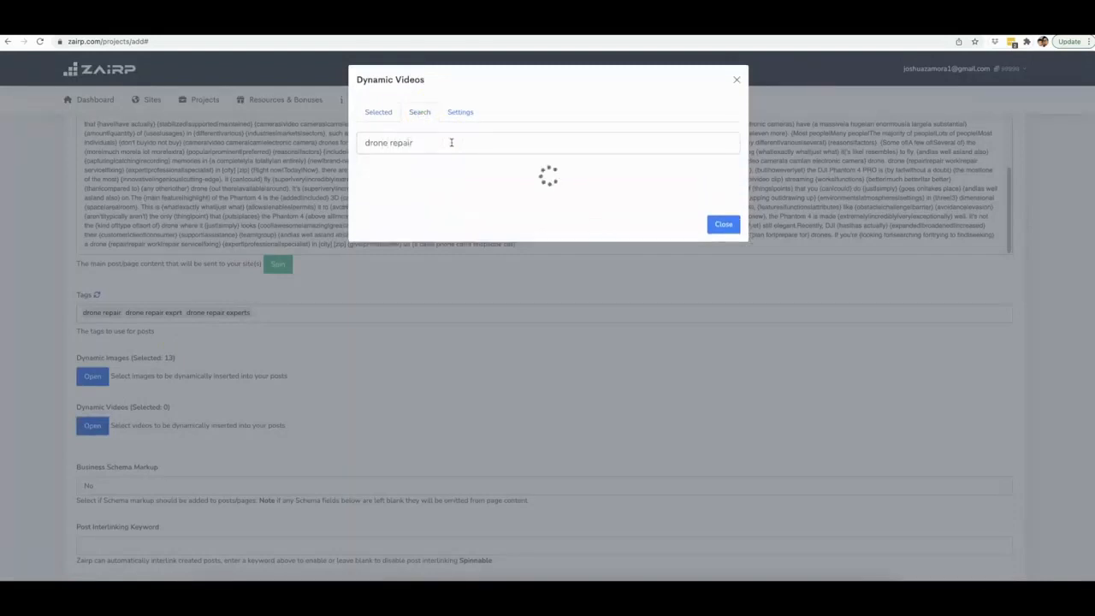
- Select the first drone repair videos in the search results
left_click(432, 209)
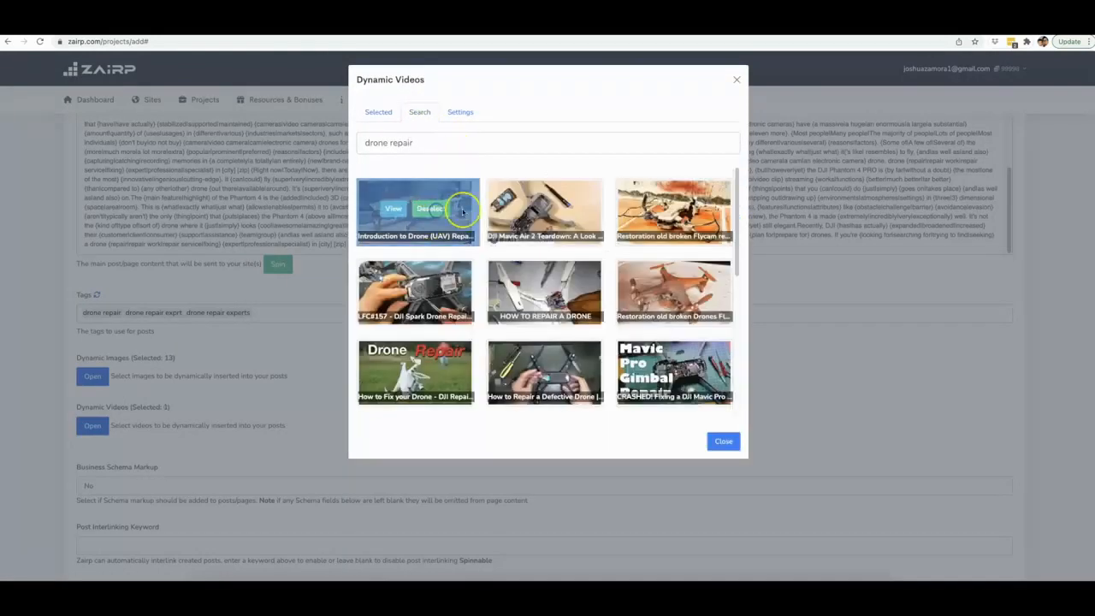
left_click(560, 209)
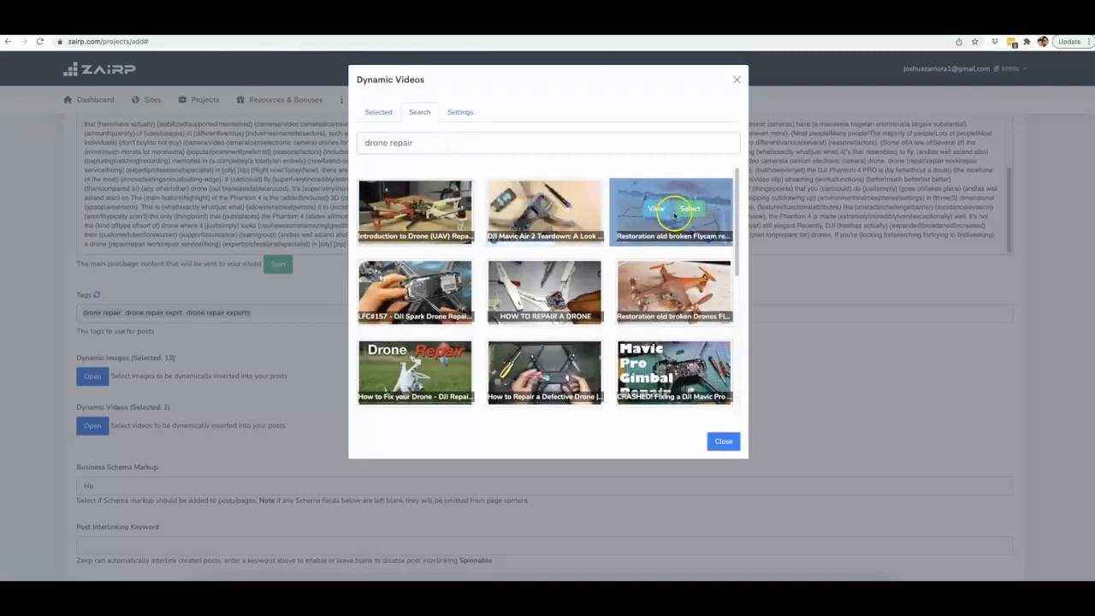
left_click(445, 292)
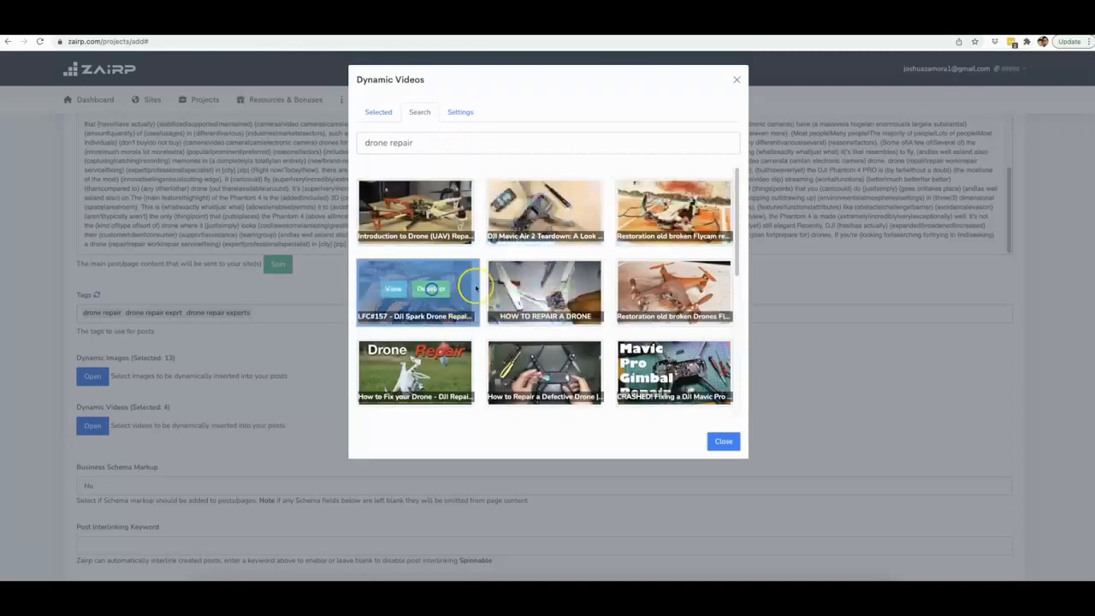
left_click(557, 288)
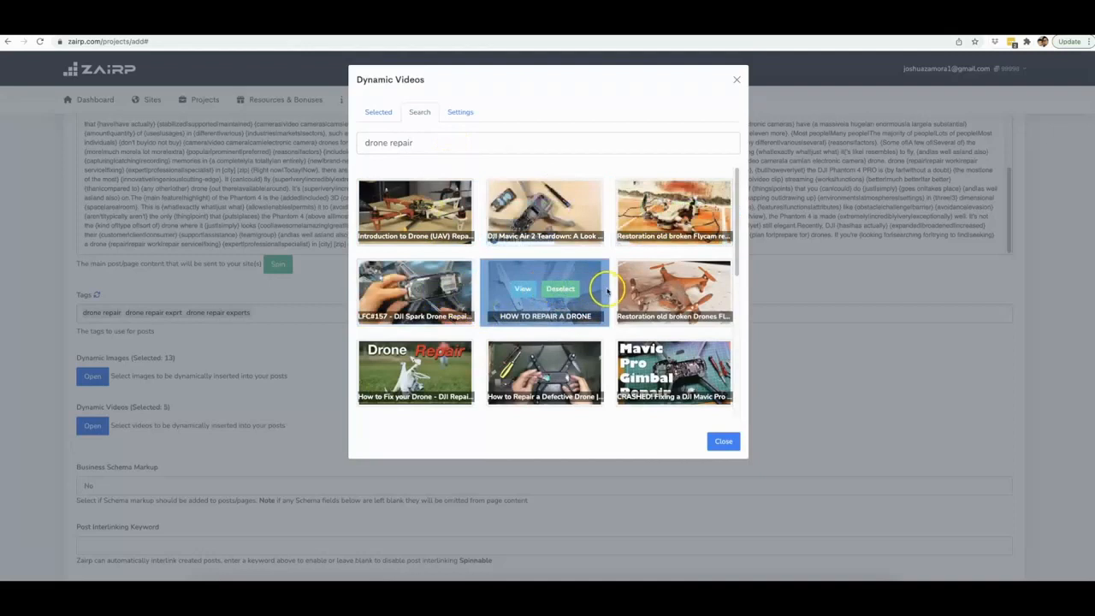
mouse_move(645, 299)
left_click(690, 289)
- Select more drone repair videos further down the results and close the Dynamic Videos dialog
scroll(428, 359, "down", 1)
left_click(432, 354)
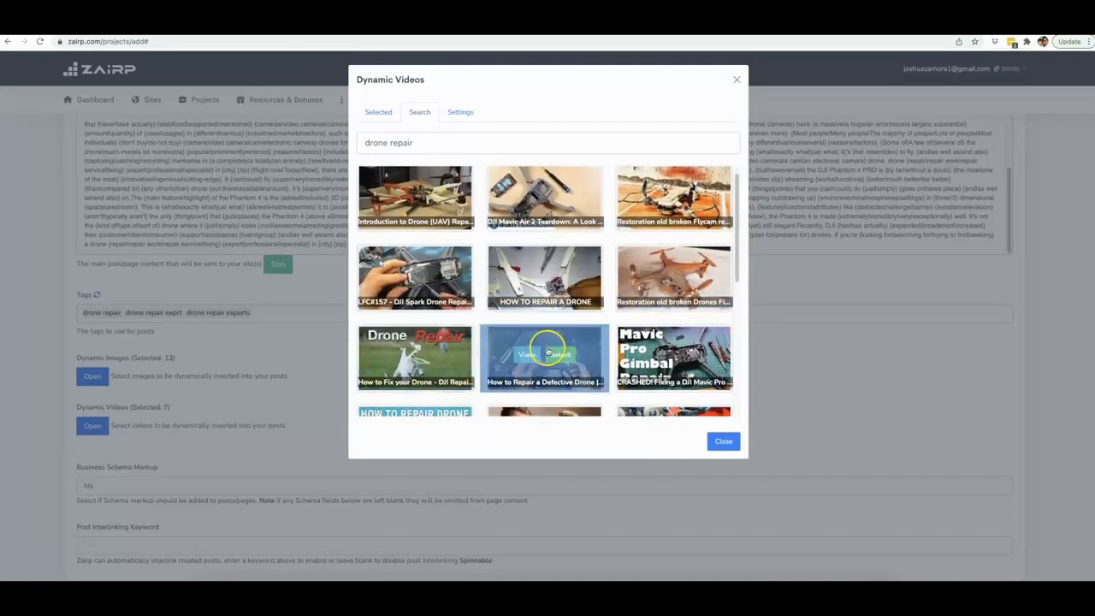
left_click(680, 354)
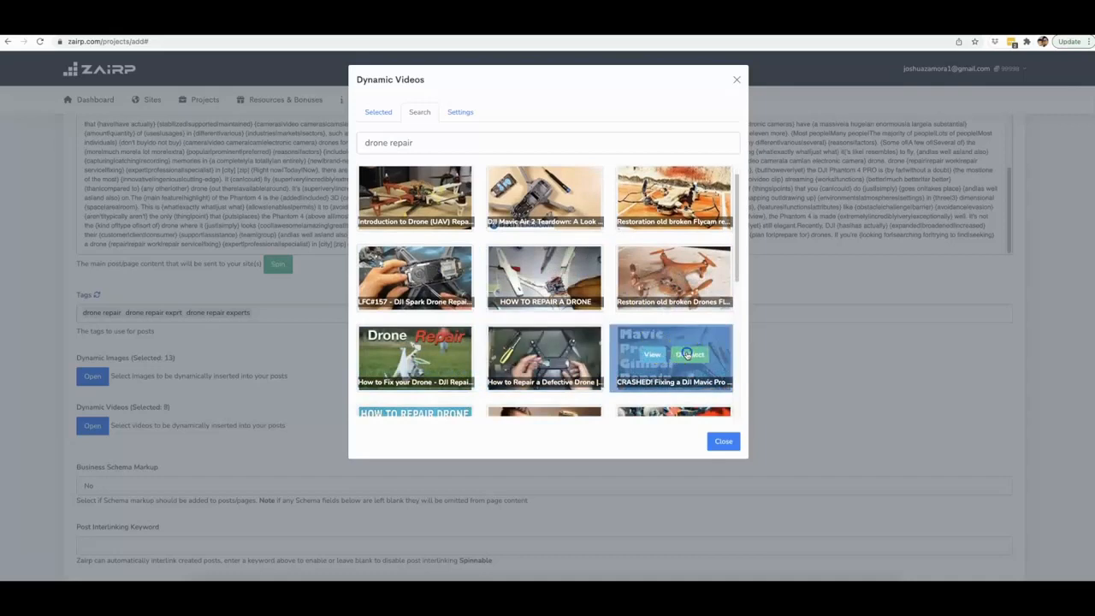
scroll(572, 316, "down", 1)
left_click(576, 333)
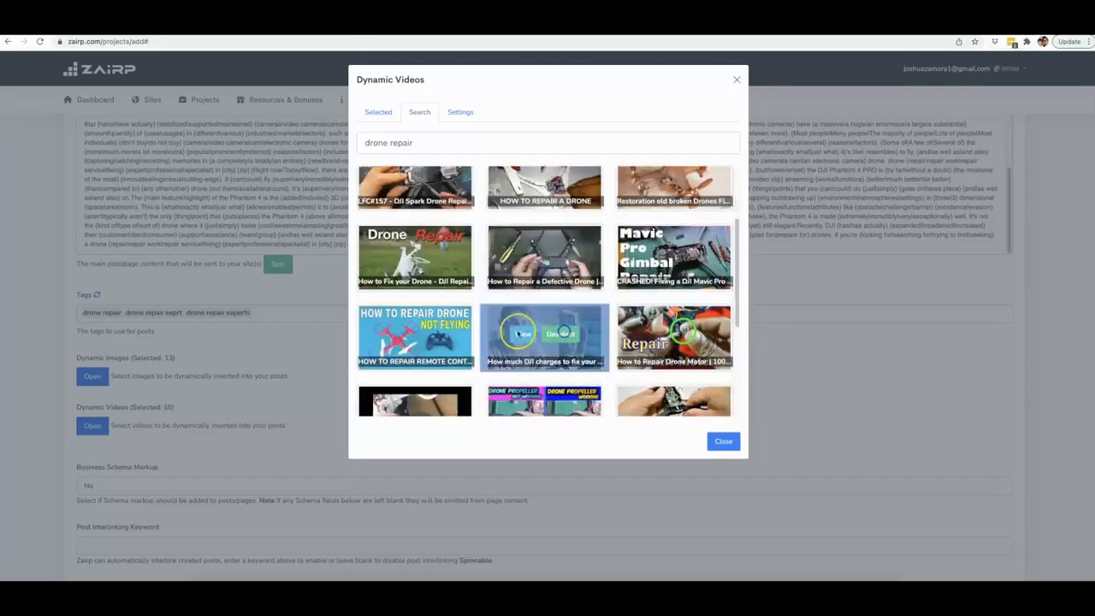
left_click(435, 333)
scroll(548, 334, "down", 1)
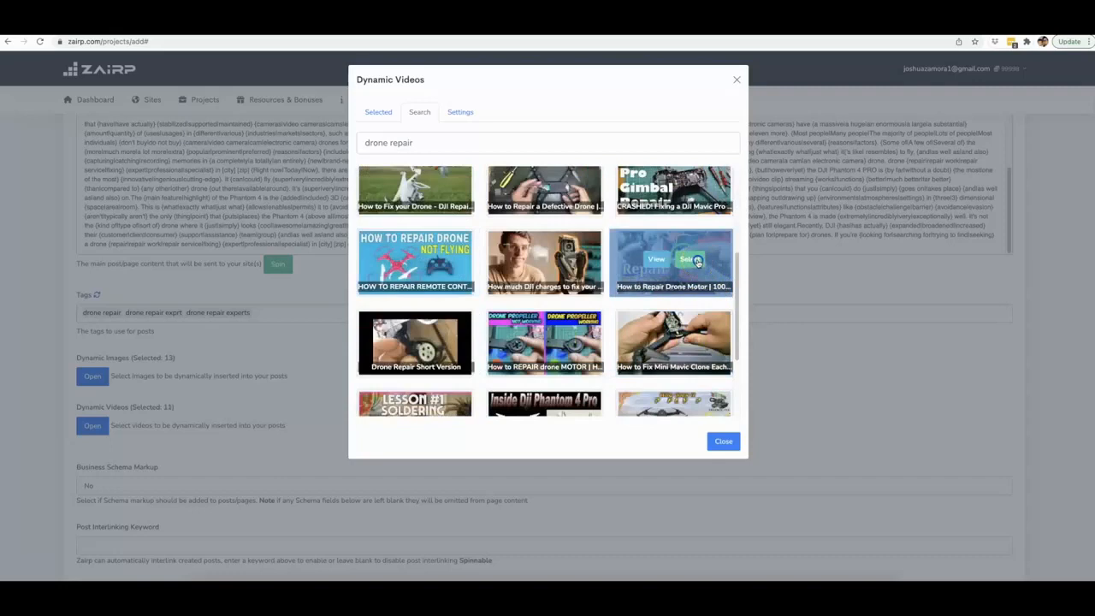
left_click(724, 441)
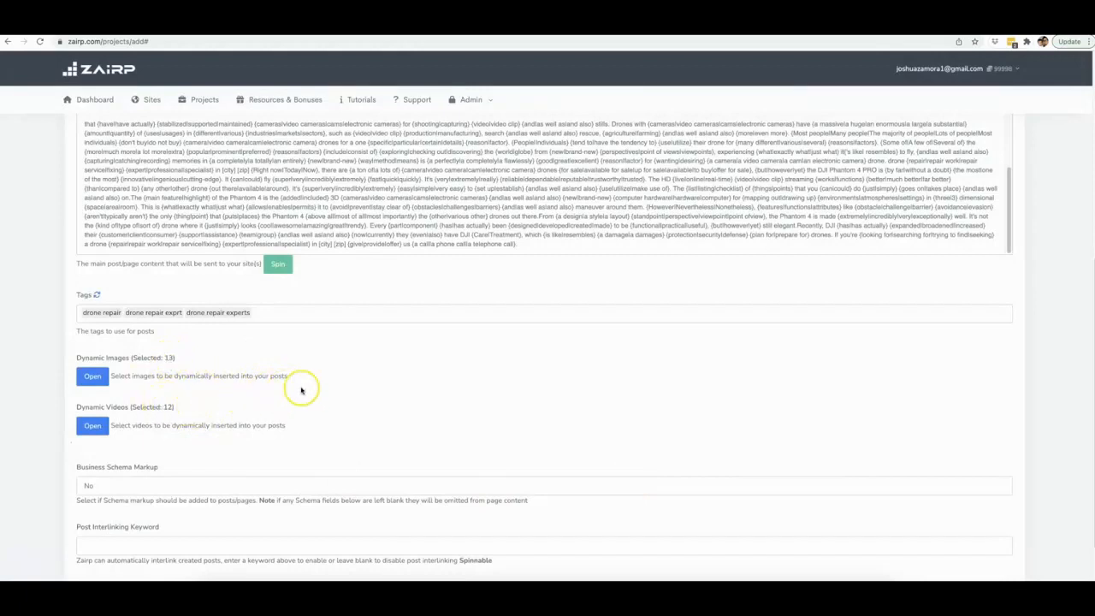
- Switch Business Schema Markup to Yes to review its business fields, then set it back to No
scroll(349, 384, "down", 1)
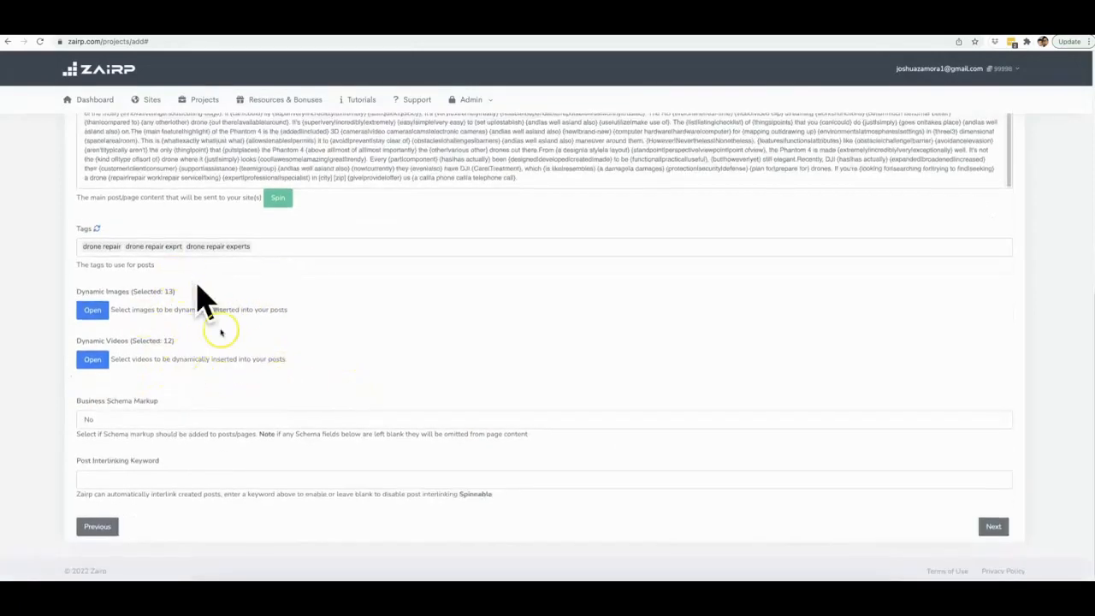
left_click(137, 417)
left_click(248, 402)
scroll(255, 396, "down", 1)
scroll(254, 395, "down", 4)
scroll(176, 366, "down", 3)
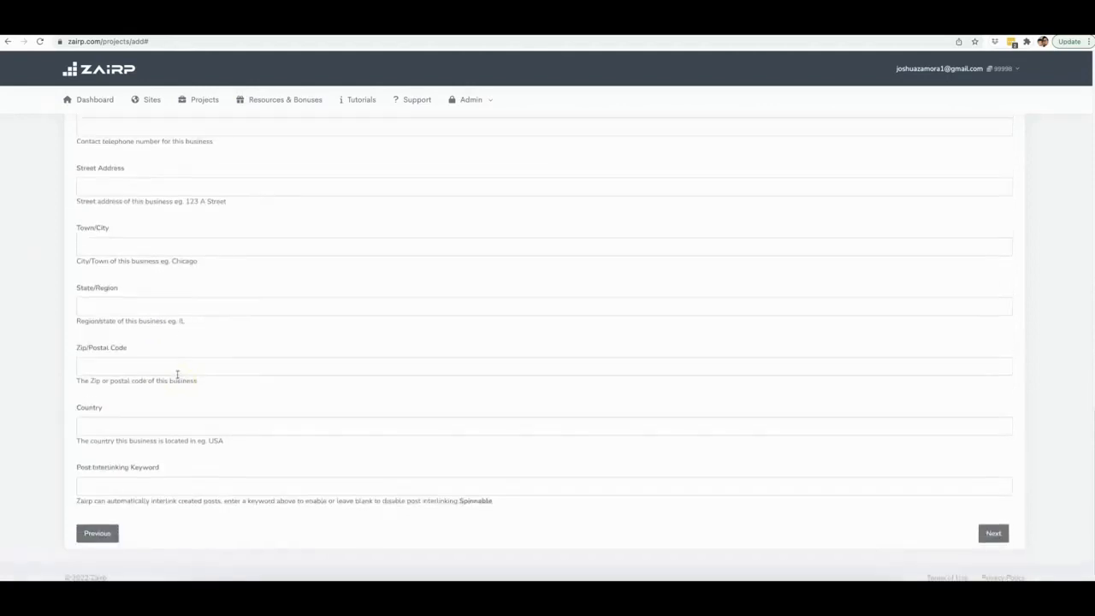
scroll(177, 373, "up", 4)
scroll(177, 373, "up", 3)
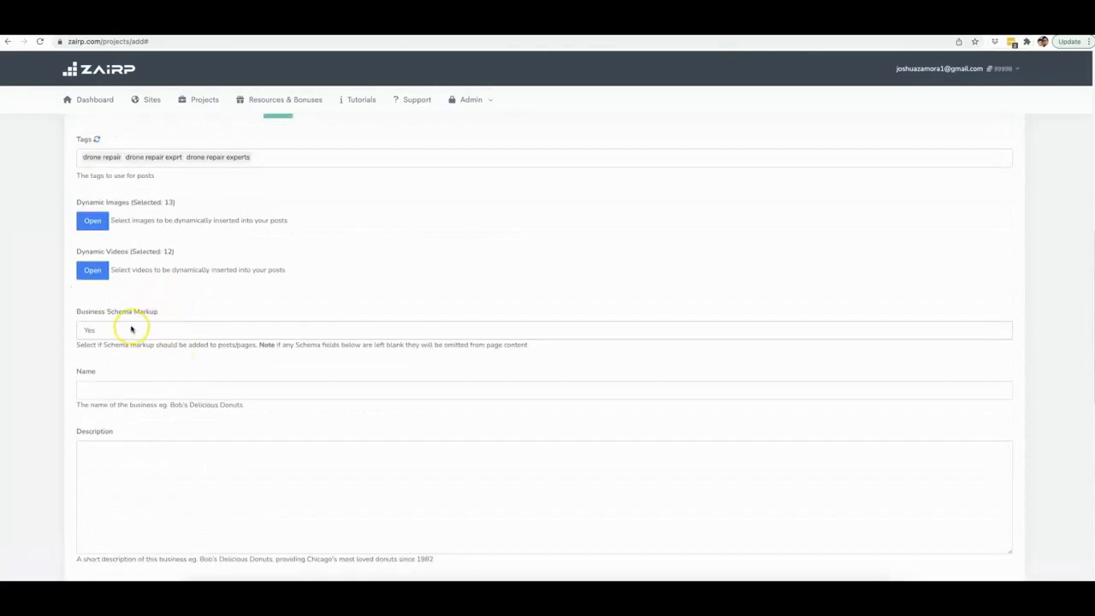
left_click(131, 330)
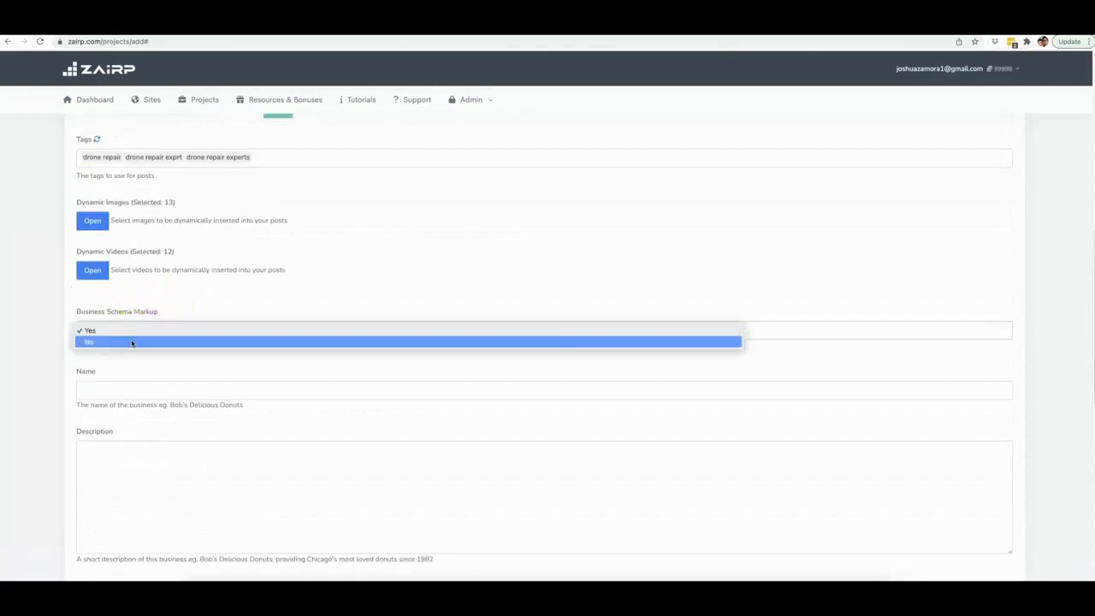
left_click(132, 341)
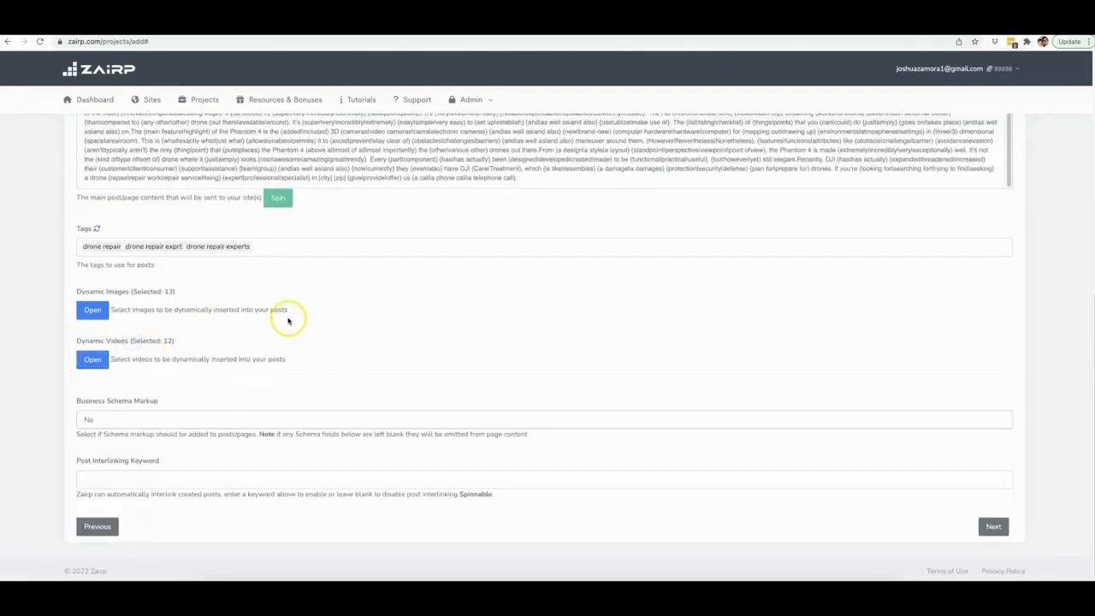
- Set the post interlinking keyword to drone repair, drone, repair, specialist
left_click(217, 483)
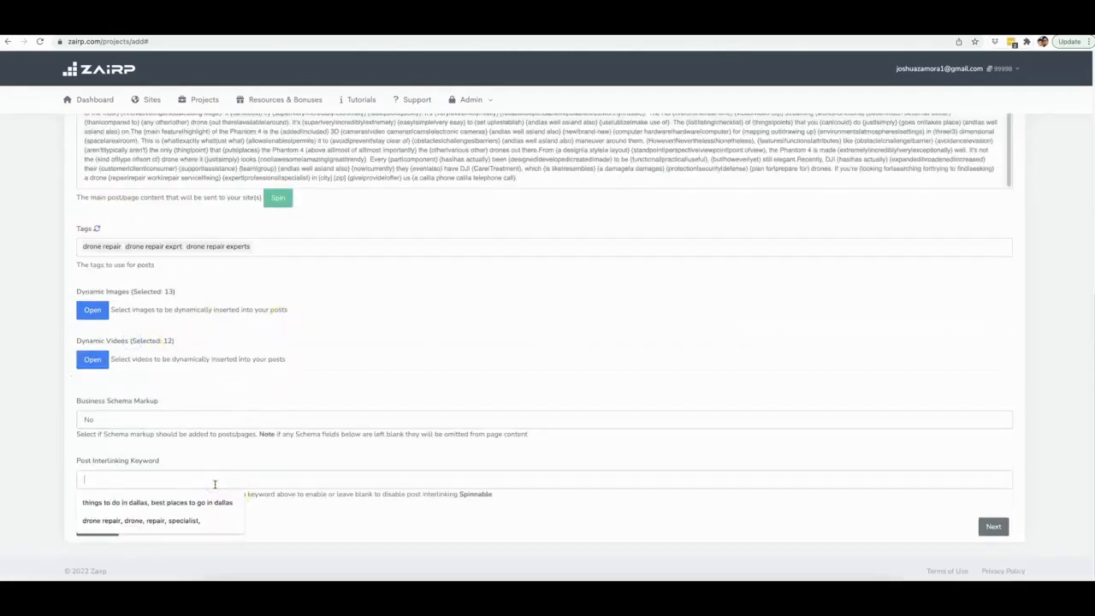
left_click(196, 519)
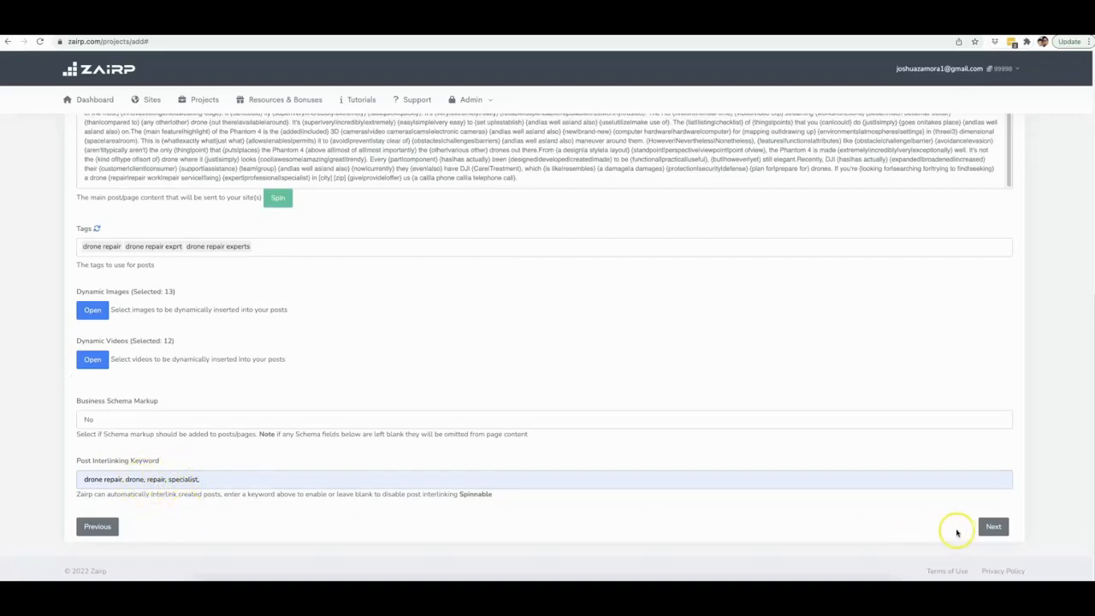
- Clear the existing post title
scroll(443, 162, "up", 10)
scroll(496, 229, "down", 10)
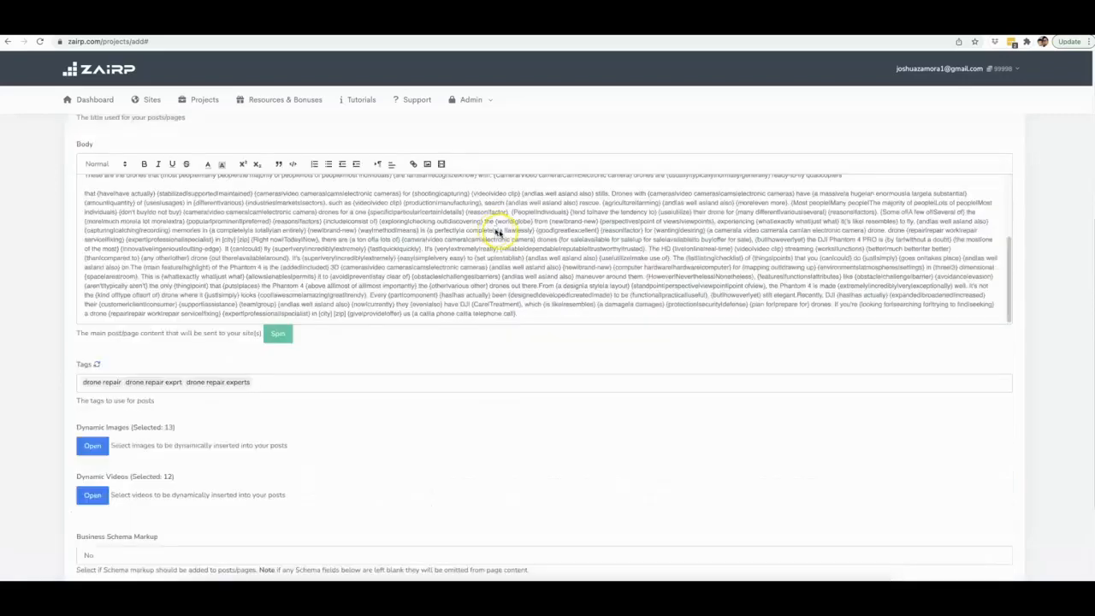
scroll(453, 330, "up", 5)
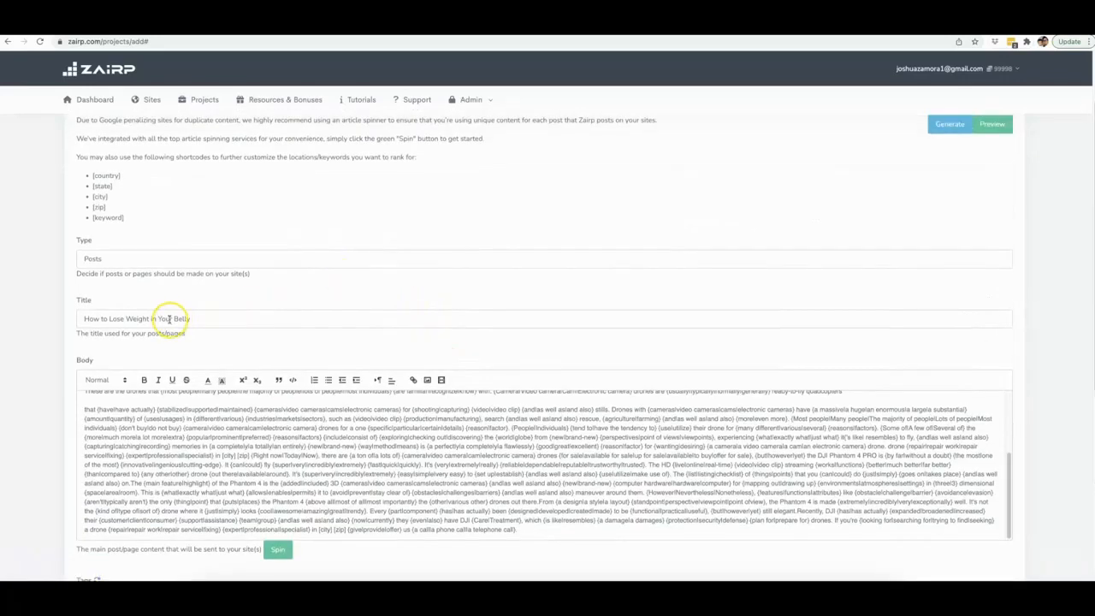
triple_click(169, 318)
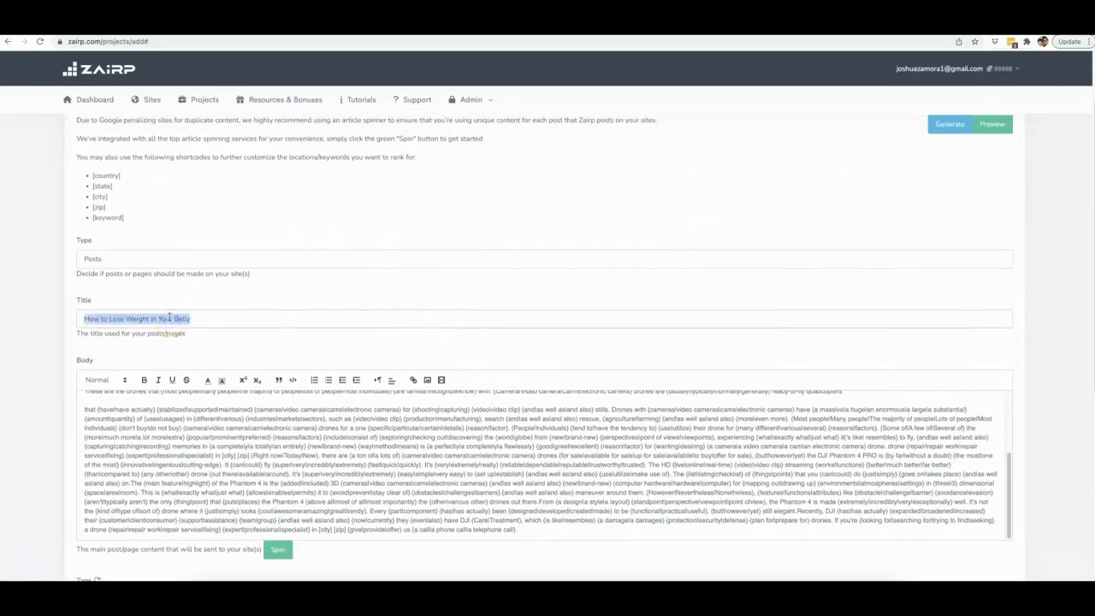
key("BackSpace")
- Set the post title to [keyword] in [city] [zip]
scroll(119, 205, "up", 1)
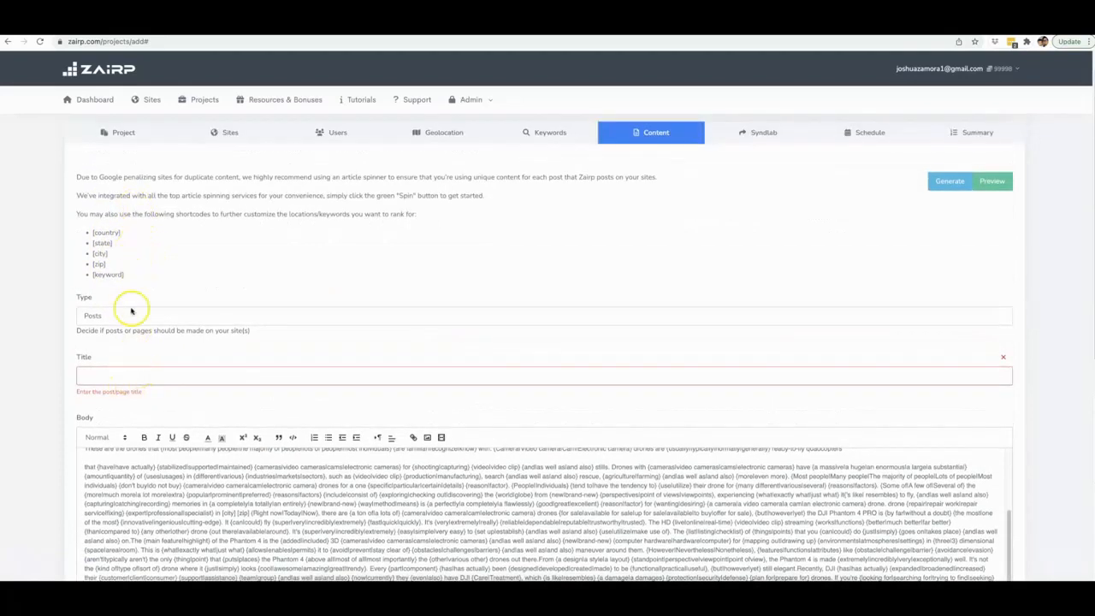
double_click(101, 275)
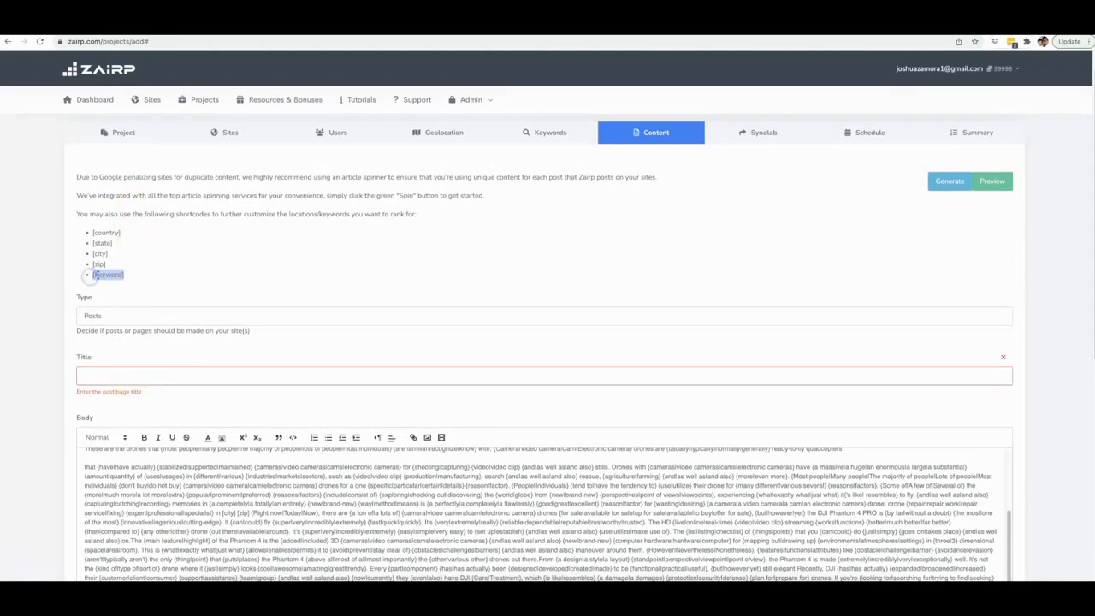
left_click(112, 374)
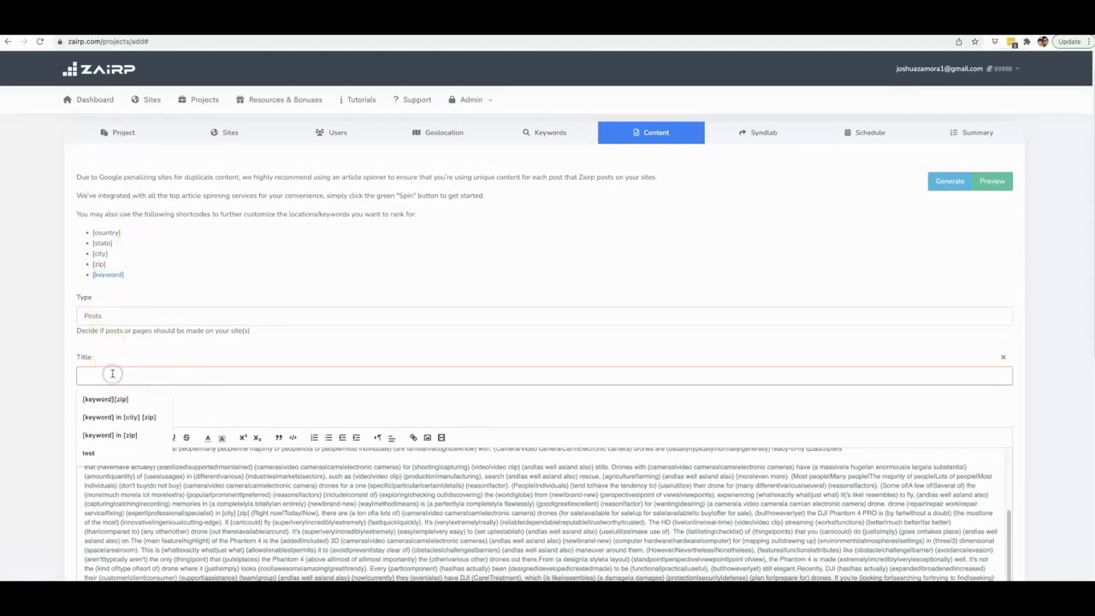
type("[keyword]")
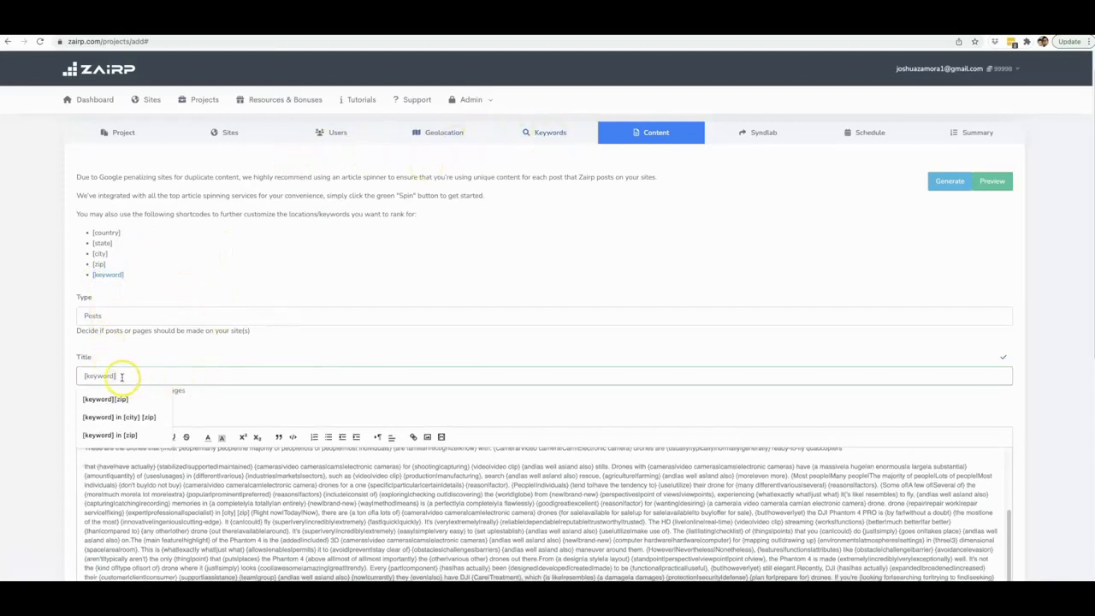
left_click(140, 417)
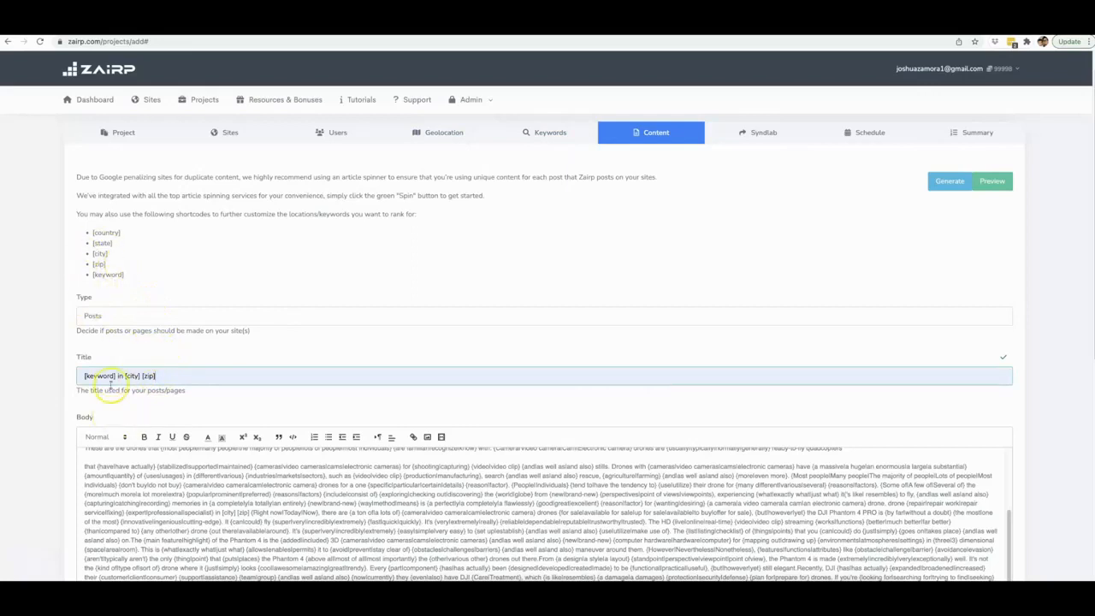
- Append the title shortcodes [keyword] in [city] [zip] followed by a period to the end of the post body
left_click_drag(161, 376, 83, 377)
key("ctrl+c")
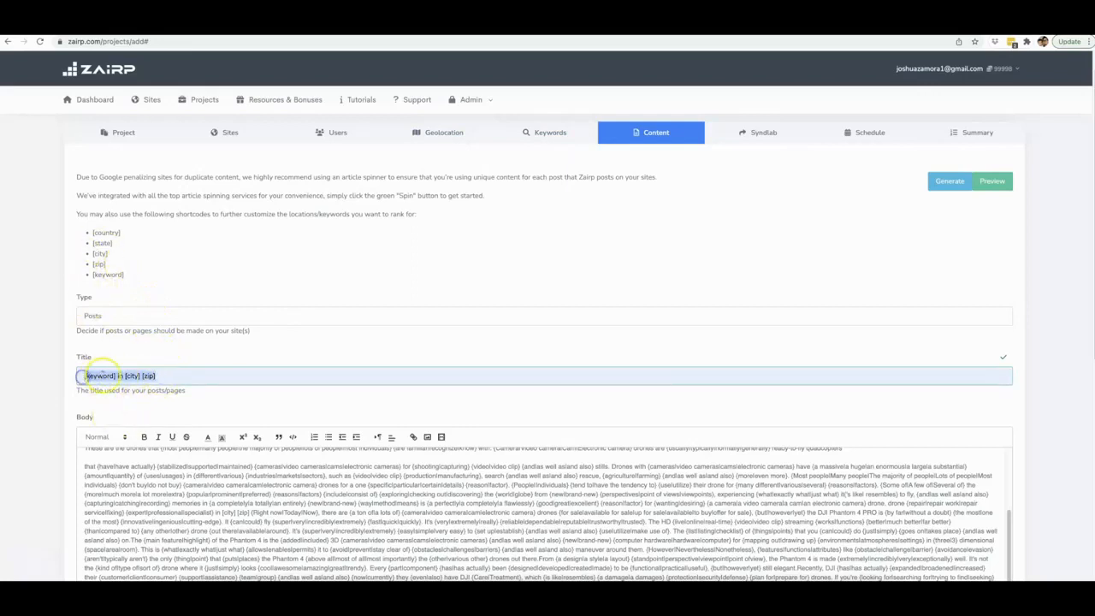
scroll(497, 329, "down", 2)
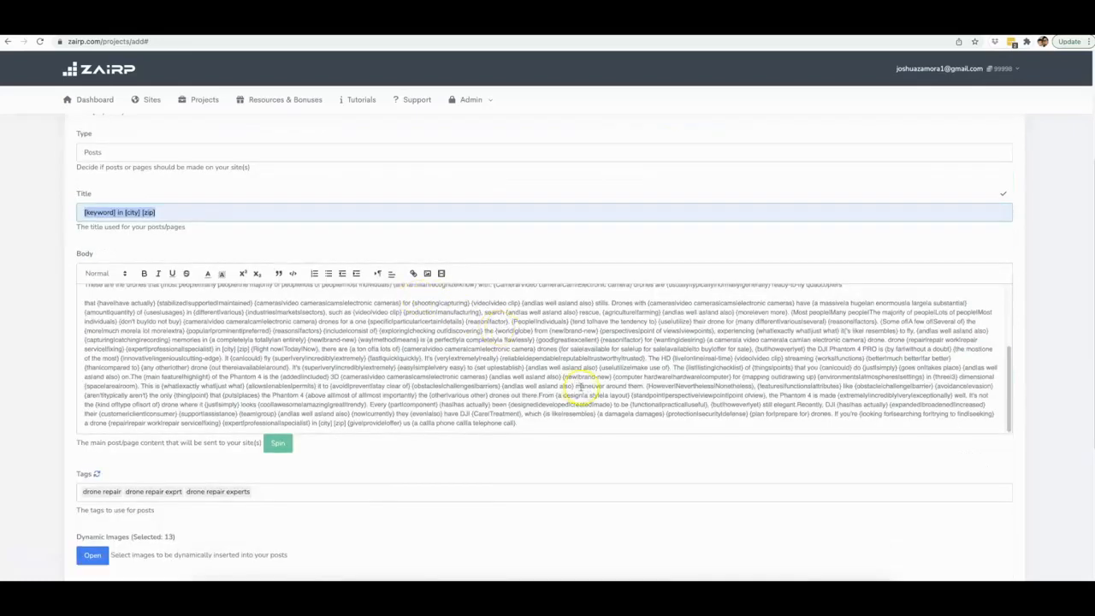
scroll(580, 387, "down", 1)
left_click(524, 389)
key("ctrl+v")
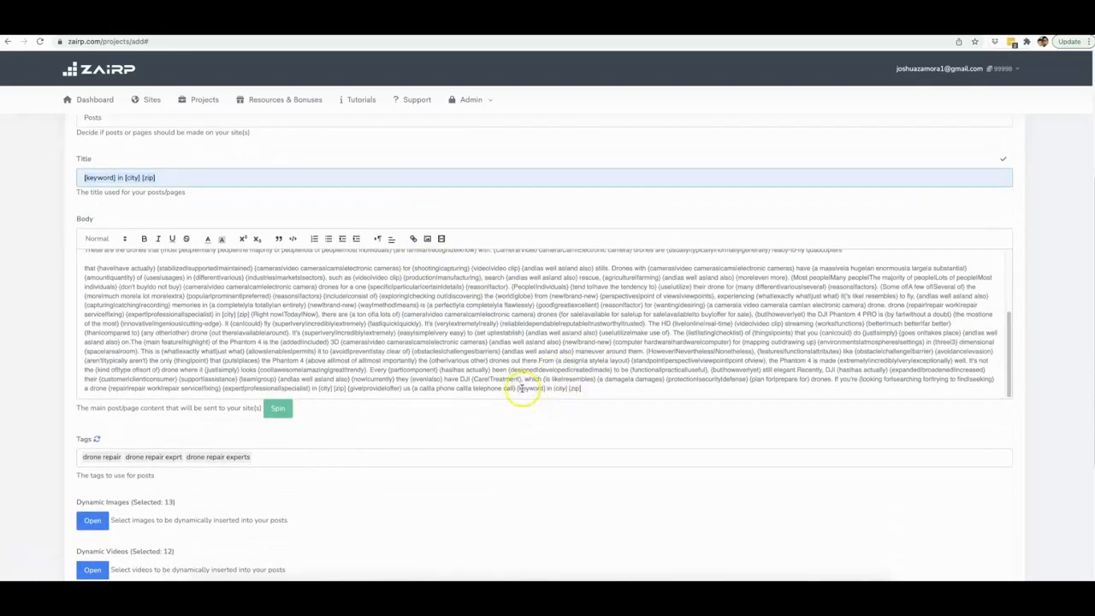
left_click(518, 389)
type(".")
- Move on from the content settings to the Syndlab step
scroll(610, 342, "up", 5)
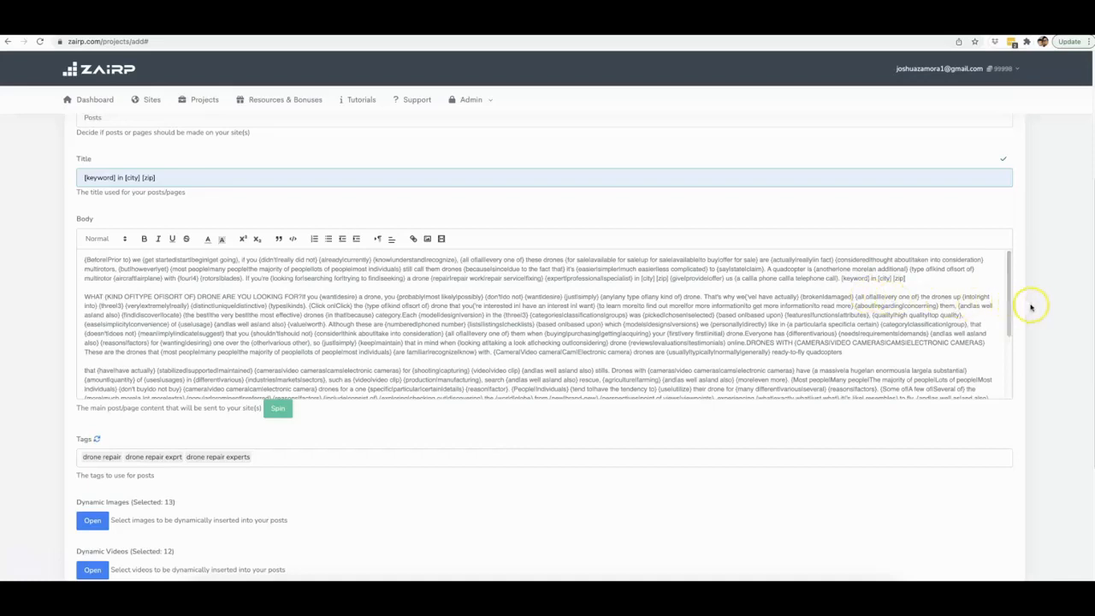
scroll(1033, 312, "down", 3)
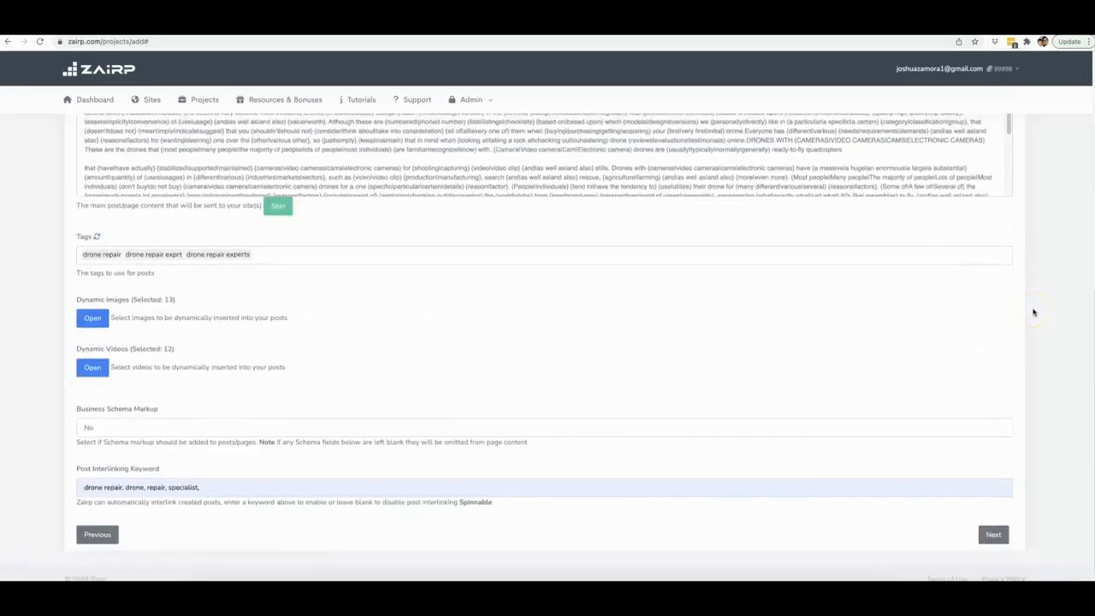
scroll(1027, 308, "up", 4)
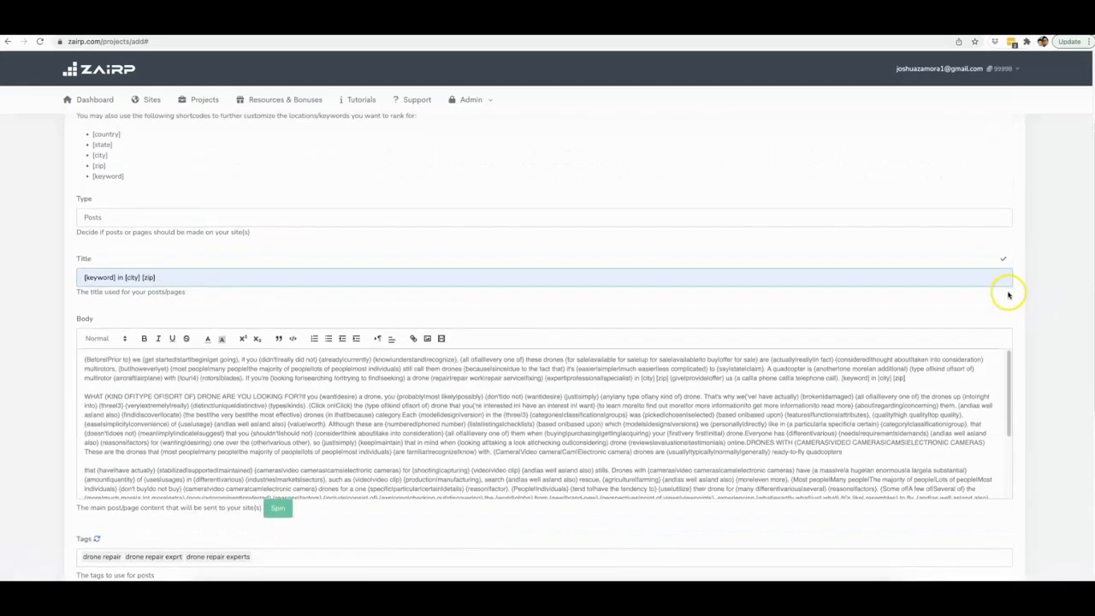
scroll(1014, 293, "down", 4)
left_click(994, 528)
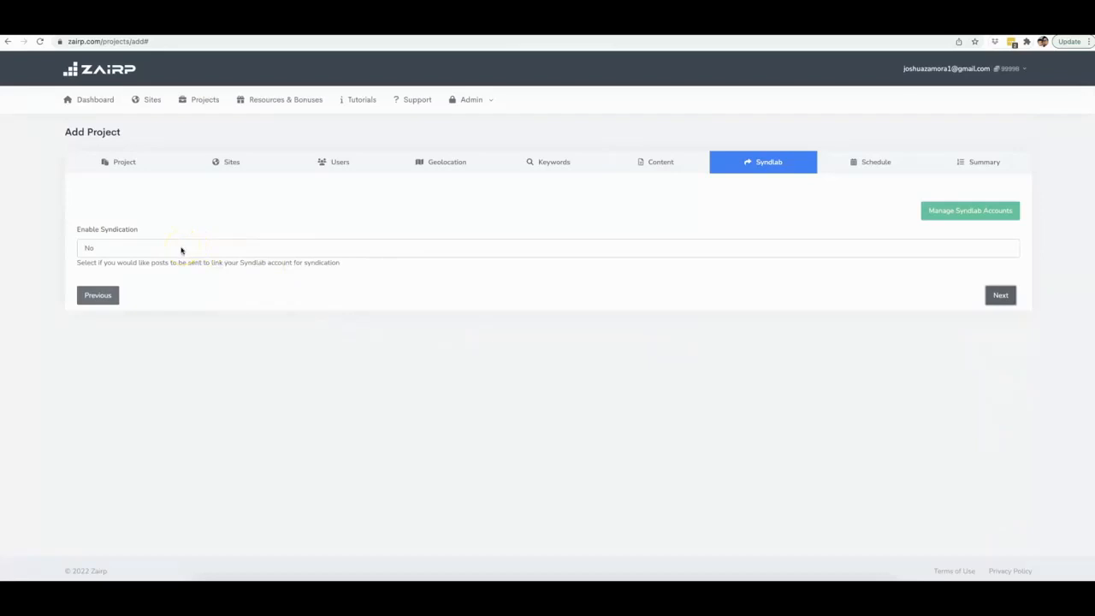
- Enable syndication and set the syndication title to [keyword] in [city] [zip]
left_click(181, 250)
left_click(128, 238)
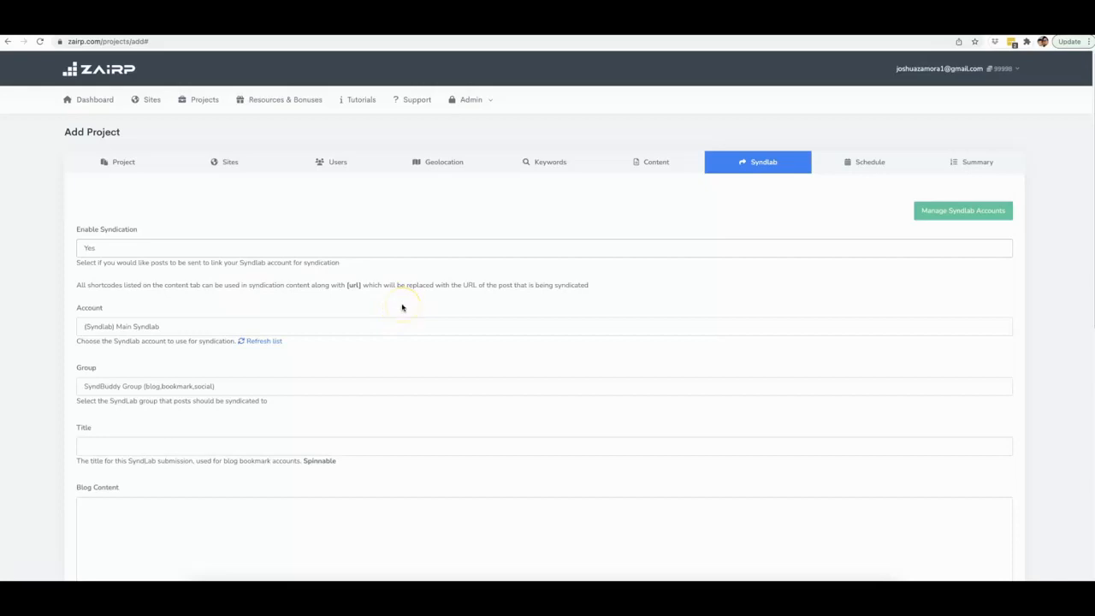
scroll(402, 308, "down", 2)
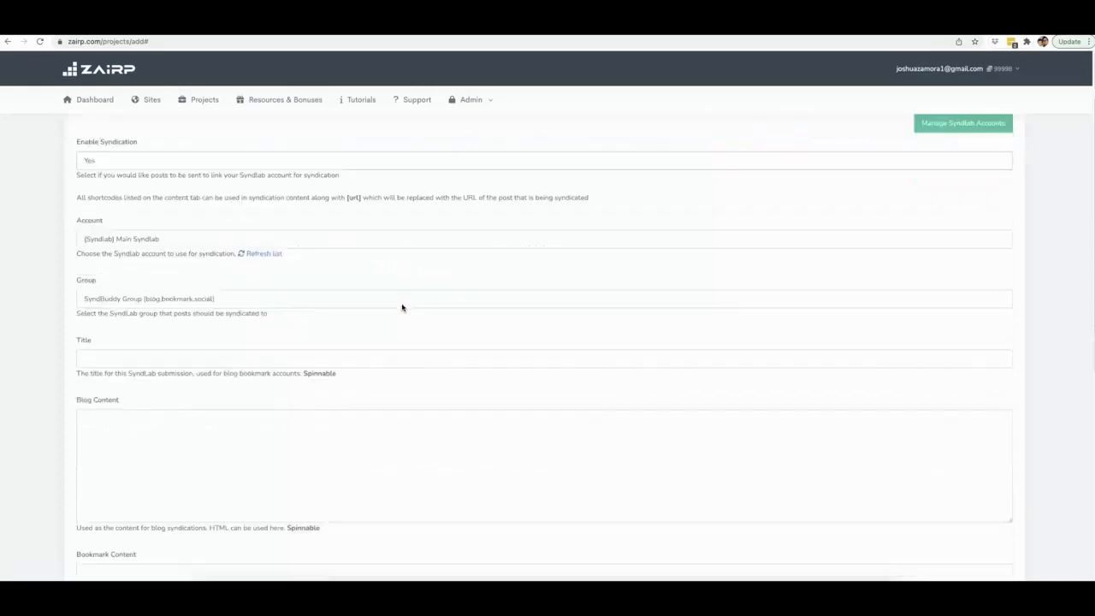
scroll(161, 224, "up", 2)
scroll(175, 228, "down", 1)
scroll(172, 279, "down", 4)
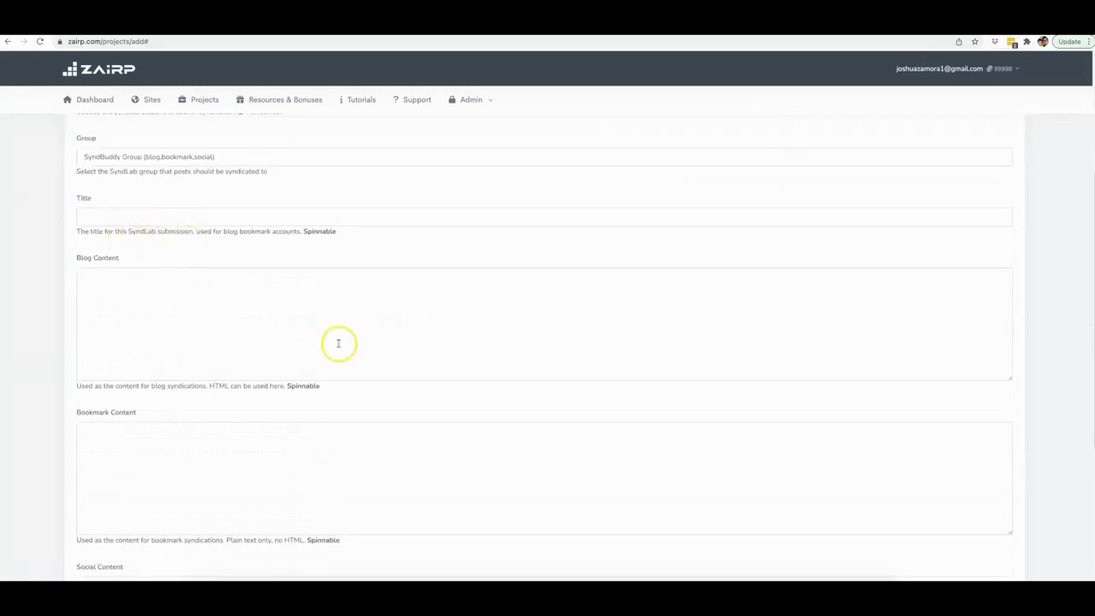
left_click(153, 215)
key("ctrl+v")
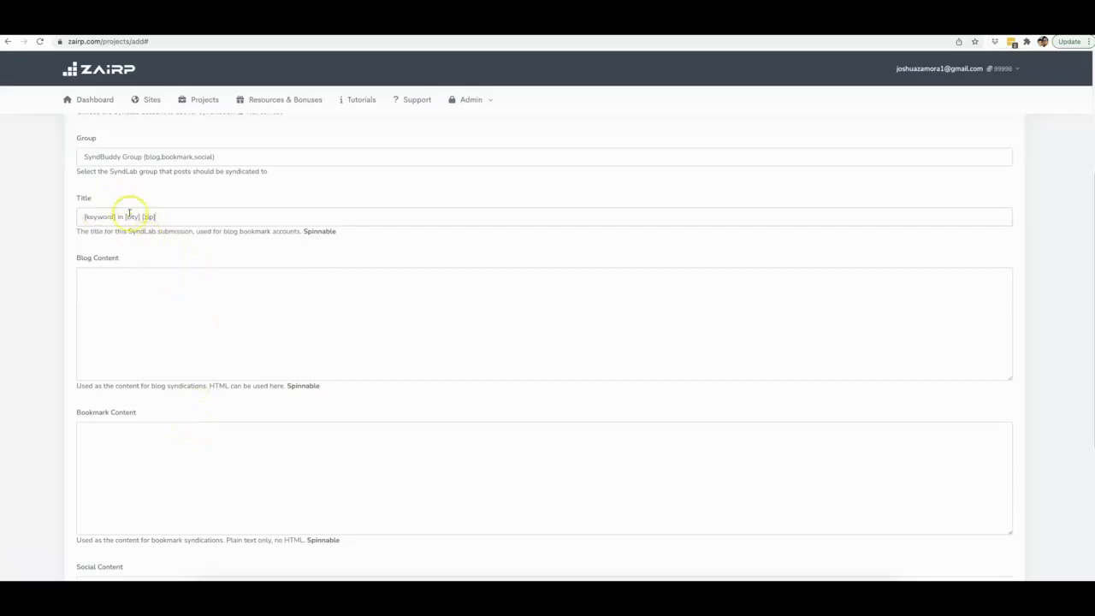
- Copy the first spun paragraph from another project's post body and paste it into Blog Content
left_click(201, 309)
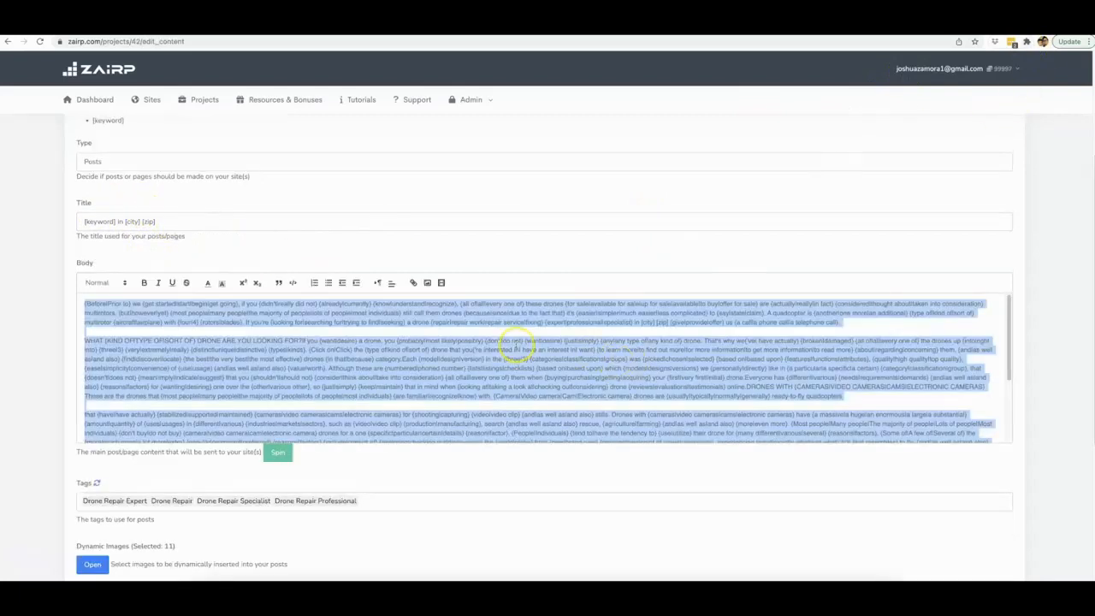
triple_click(448, 317)
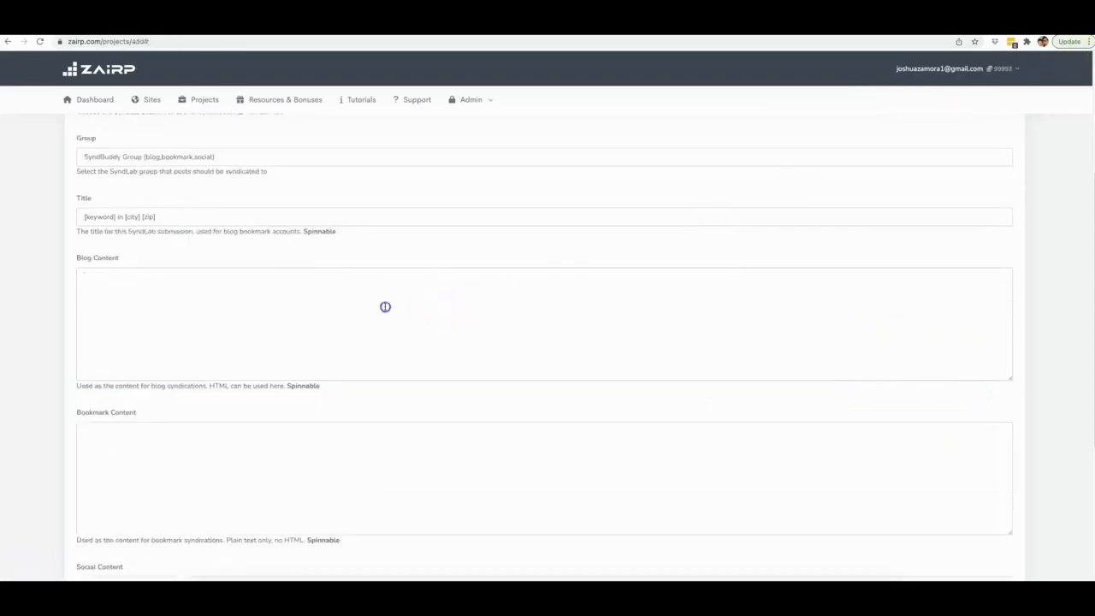
key("ctrl+v")
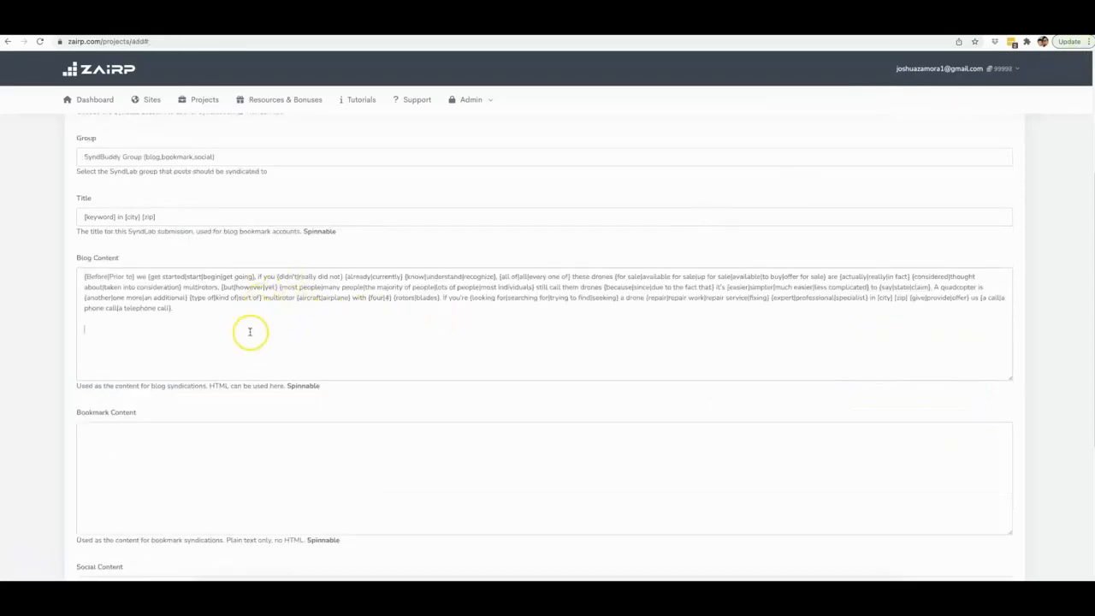
- Append a period and the {url} shortcode to the end of the Blog Content
scroll(289, 247, "up", 1)
scroll(256, 184, "up", 1)
scroll(214, 196, "up", 1)
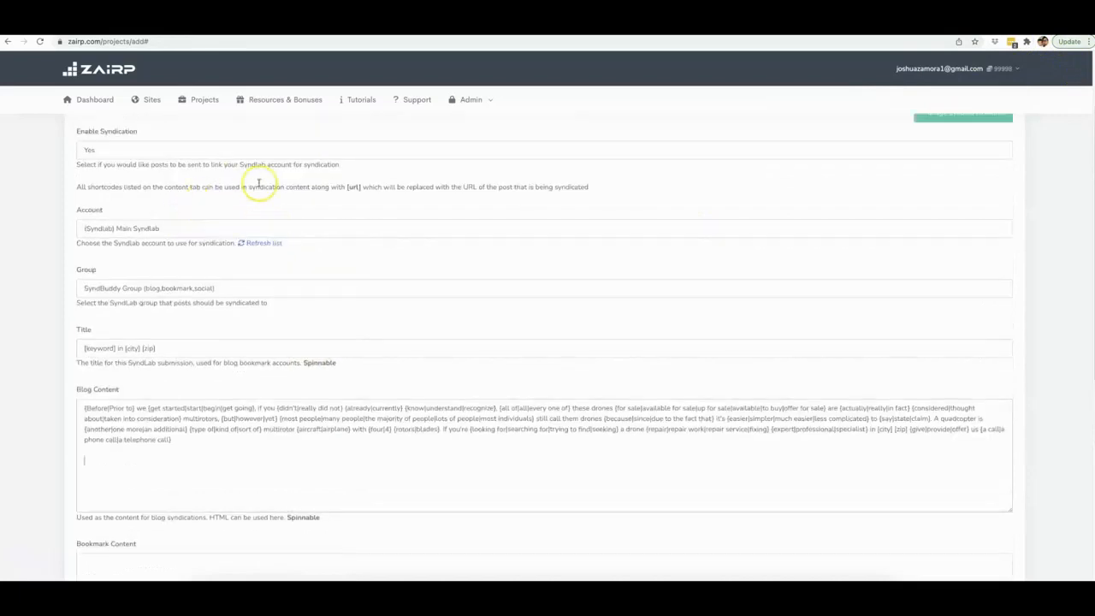
double_click(354, 187)
key("ctrl+c")
scroll(325, 256, "down", 1)
left_click(230, 359)
type(".")
key("ctrl+v")
scroll(247, 371, "down", 1)
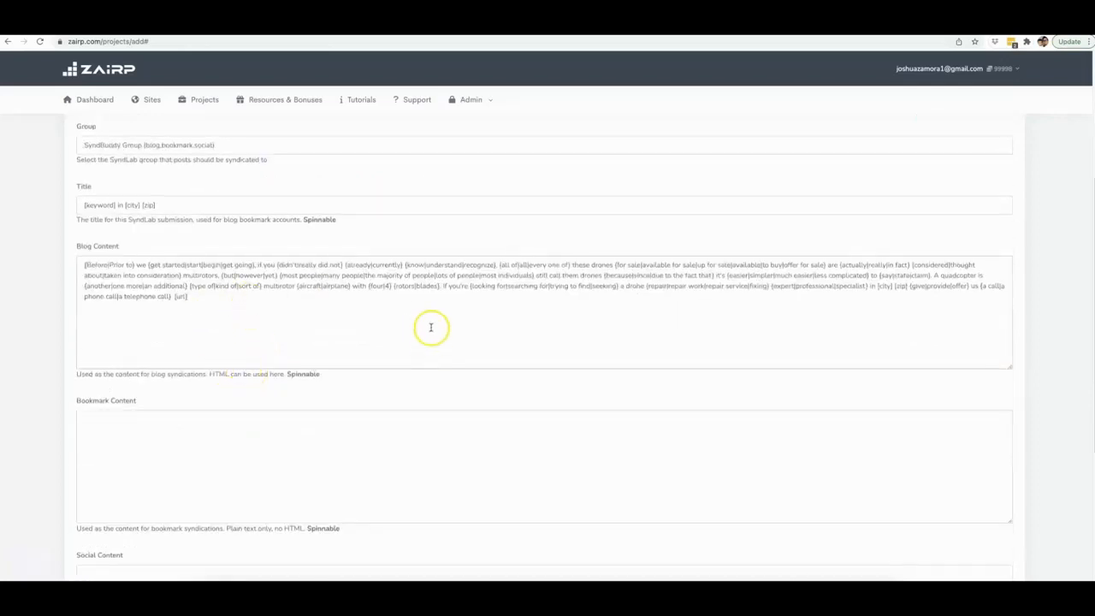
- Copy the Blog Content into both the Bookmark Content and Social Content fields
triple_click(182, 291)
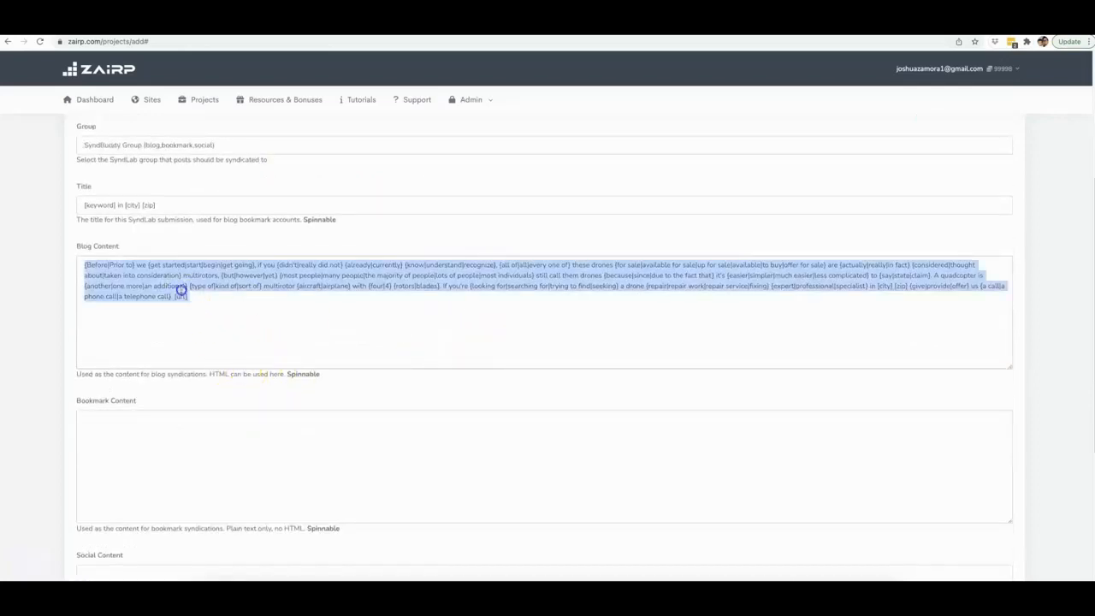
key("ctrl+c")
left_click(208, 437)
key("ctrl+v")
scroll(235, 411, "down", 3)
left_click(201, 346)
key("ctrl+v")
scroll(163, 369, "up", 3)
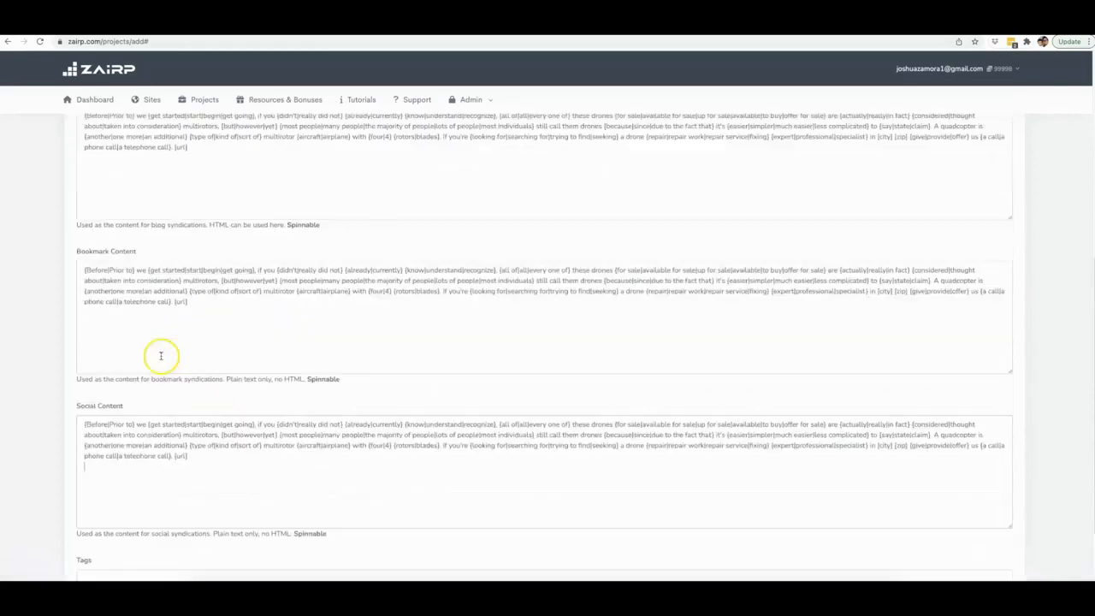
- Review the Blog, Bookmark and Social Content fields of the syndication settings
scroll(163, 336, "up", 3)
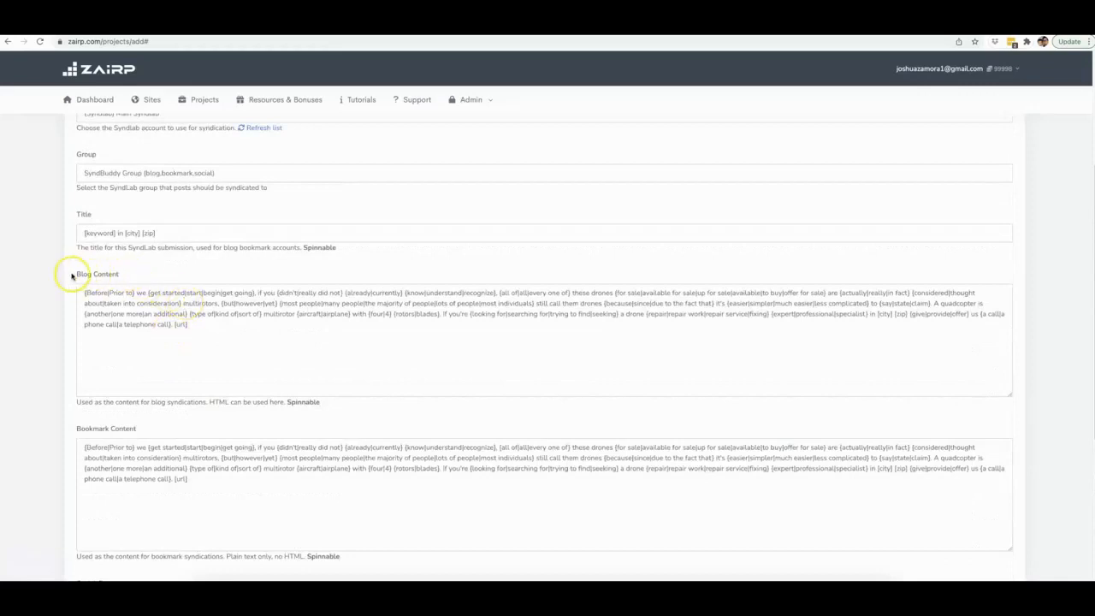
left_click_drag(72, 275, 126, 275)
scroll(124, 282, "down", 1)
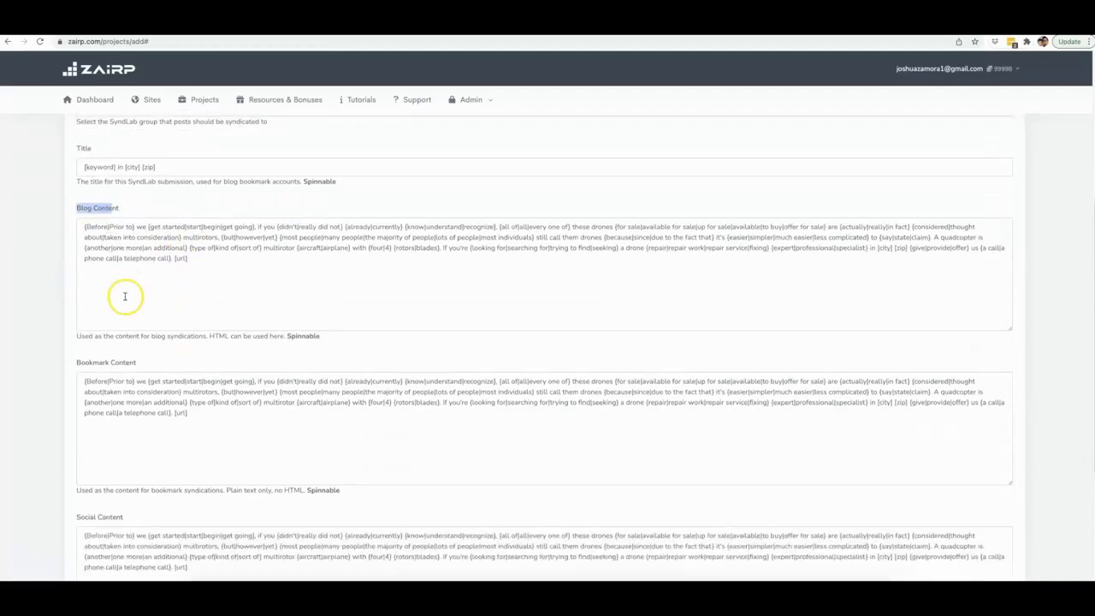
left_click_drag(83, 364, 142, 362)
scroll(142, 359, "down", 2)
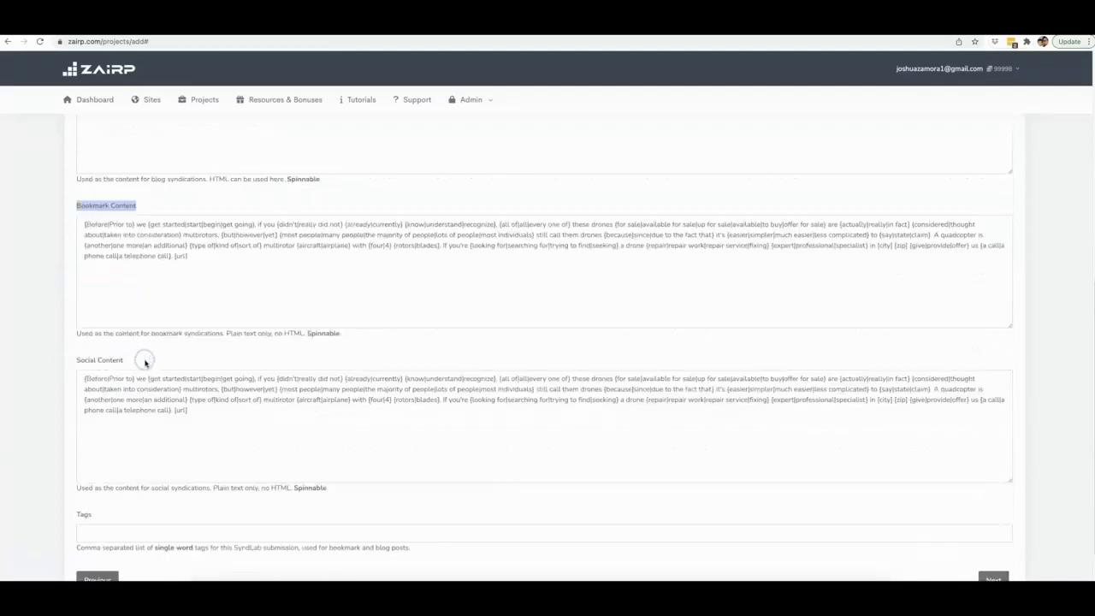
left_click_drag(71, 362, 142, 360)
scroll(154, 357, "down", 1)
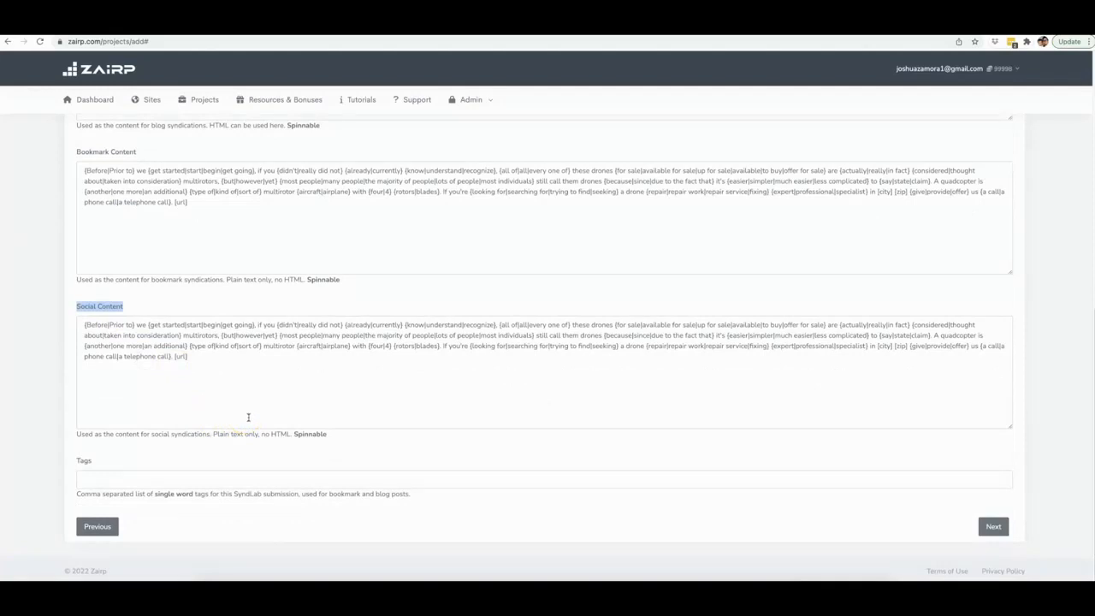
scroll(283, 402, "up", 3)
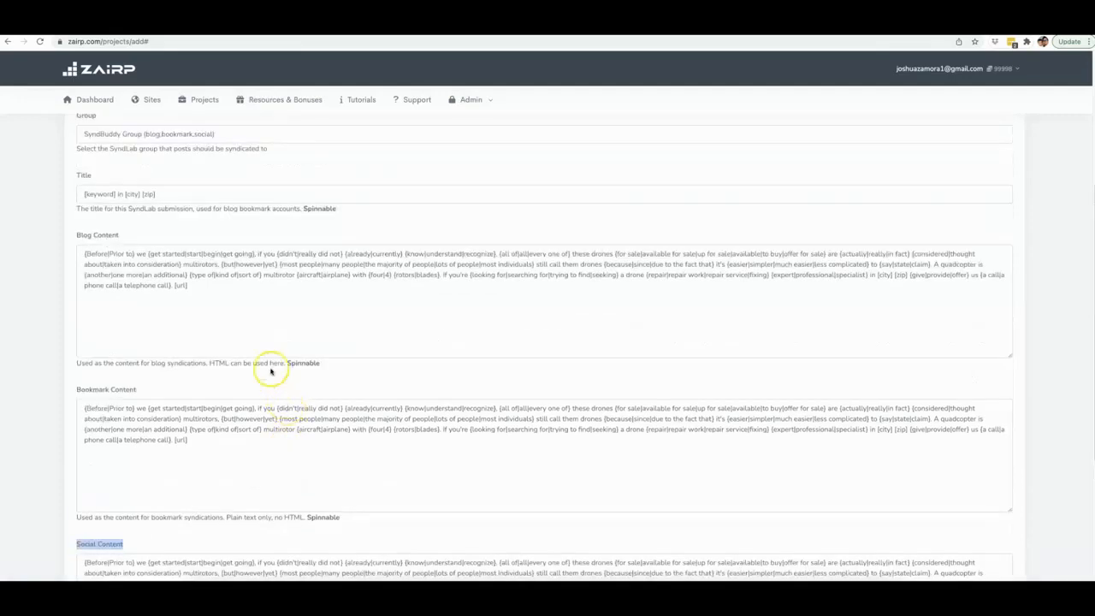
scroll(476, 312, "down", 3)
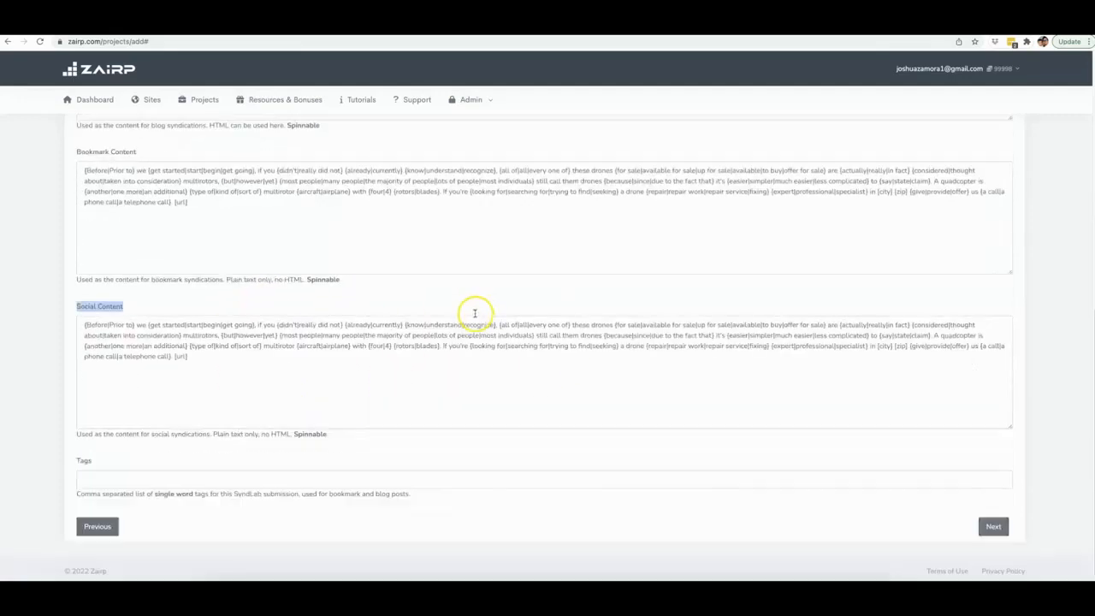
- Set the syndication tags to drone repair, drone repair expert and continue to the Schedule step
left_click(245, 479)
left_click(176, 521)
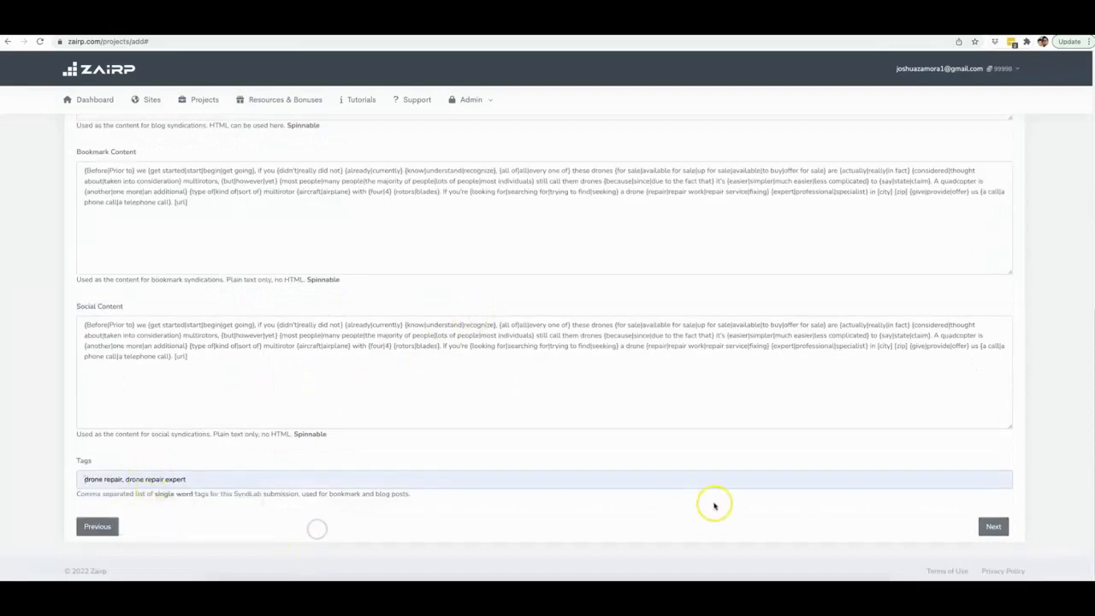
left_click(996, 528)
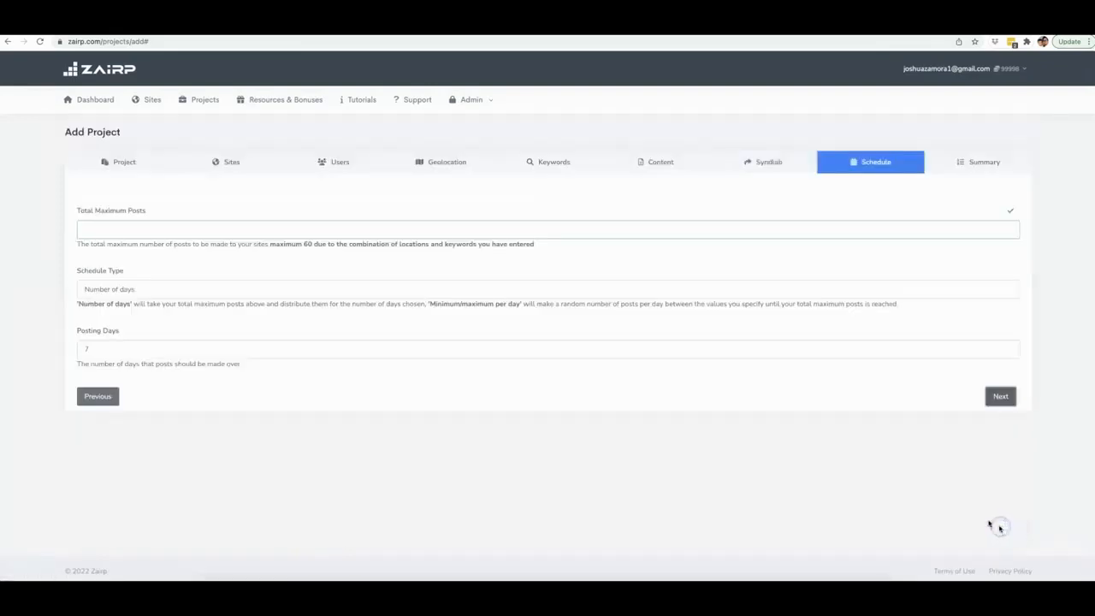
- Set Total Maximum Posts to 60
left_click(160, 221)
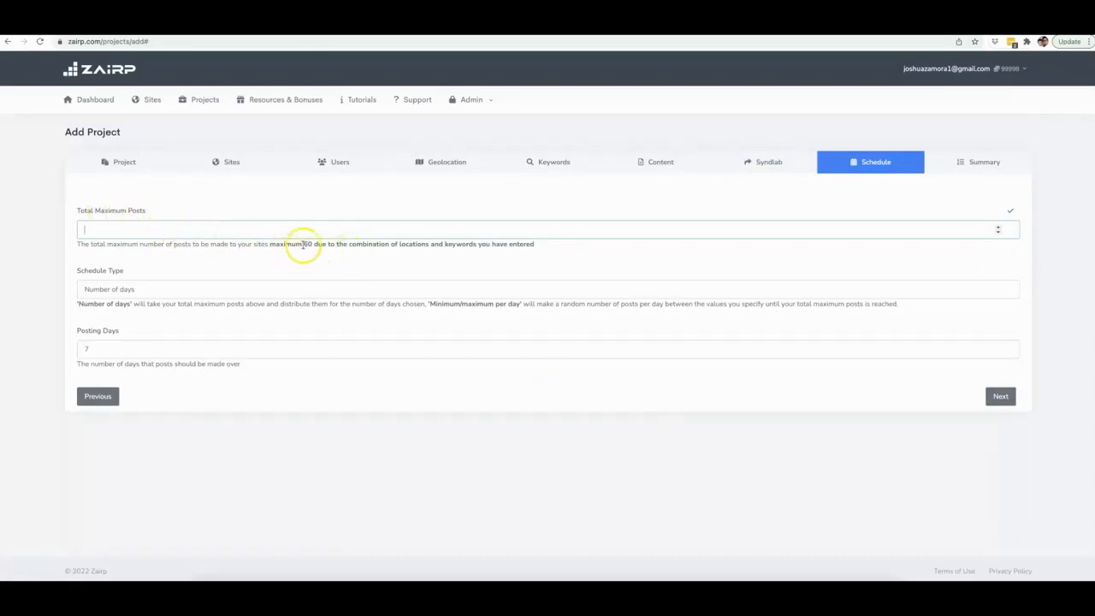
left_click_drag(303, 244, 316, 245)
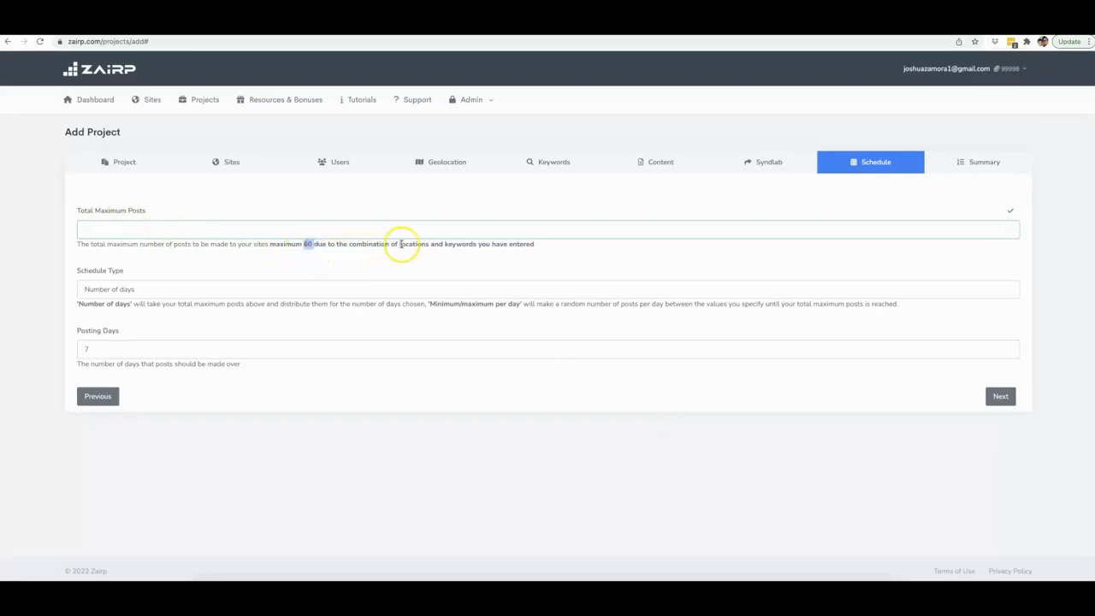
left_click(241, 232)
- Switch the schedule type to Minimum/maximum per day with a maximum of 3 posts per day, then continue to the summary
left_click(163, 289)
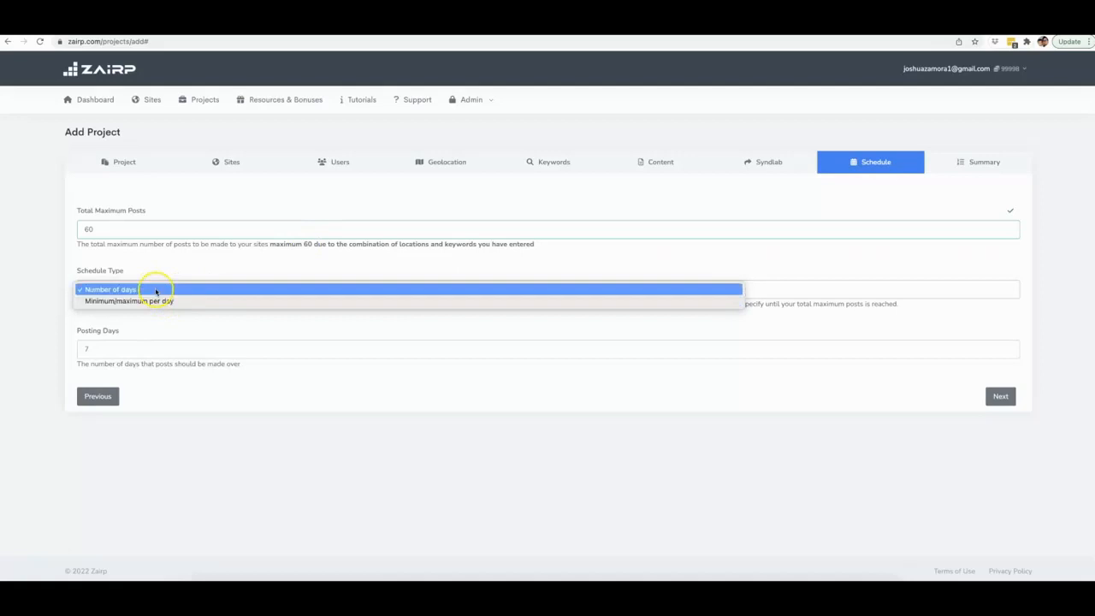
left_click(160, 300)
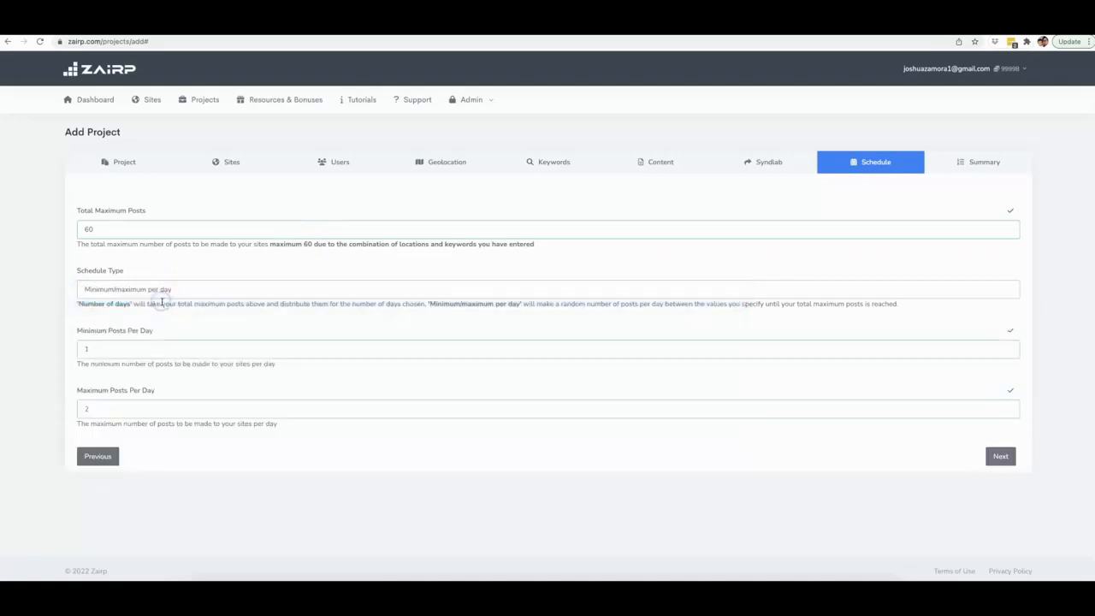
double_click(111, 351)
left_click(135, 412)
type("3")
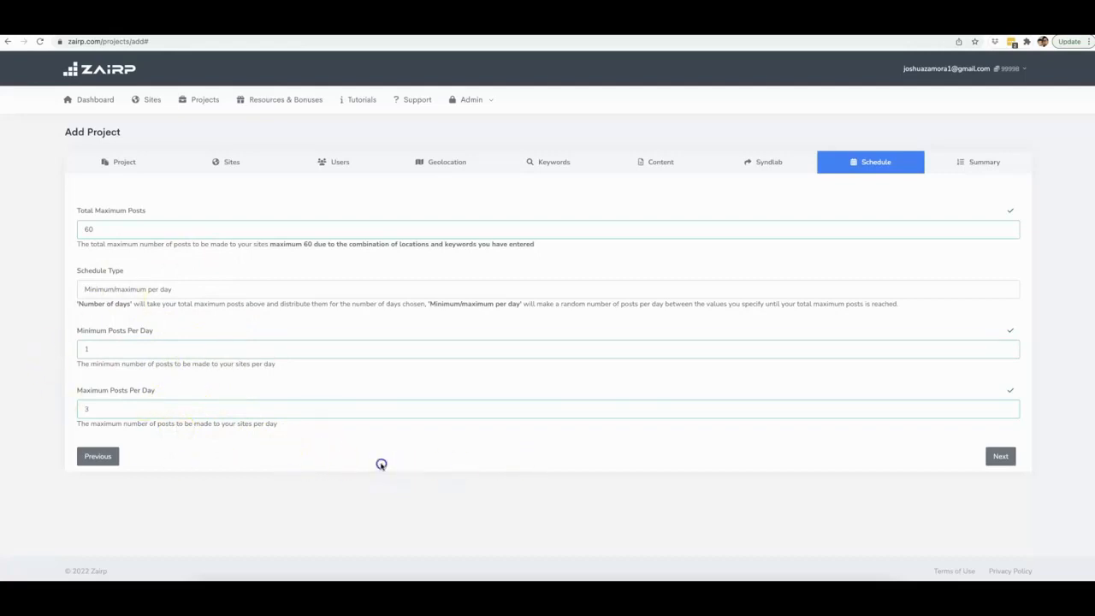
left_click(996, 455)
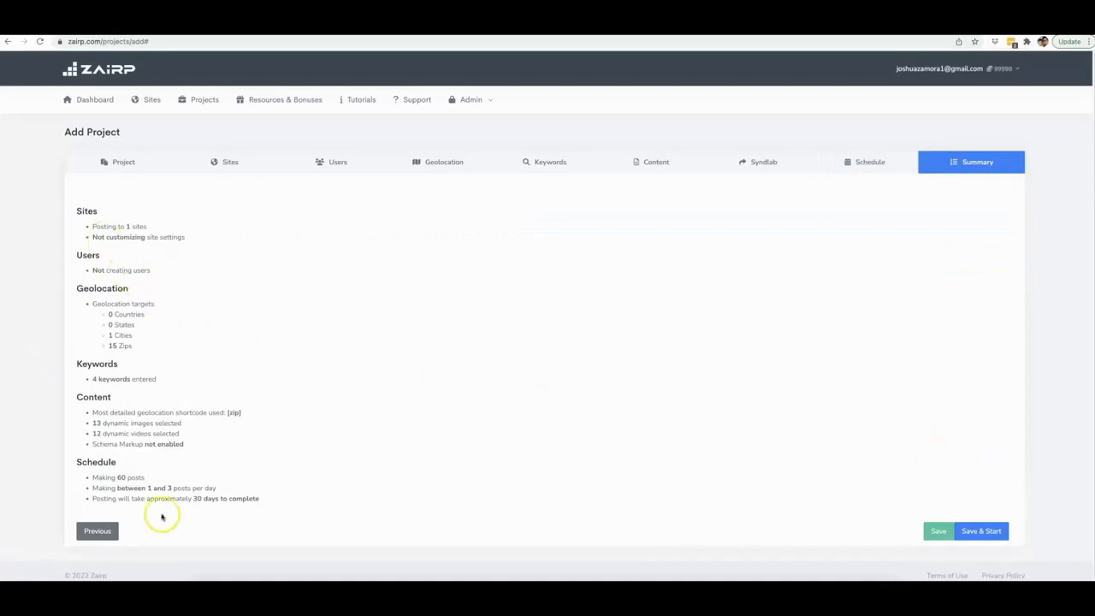
- Review the project summary of sites, geolocation, keywords, content and schedule
scroll(136, 299, "down", 1)
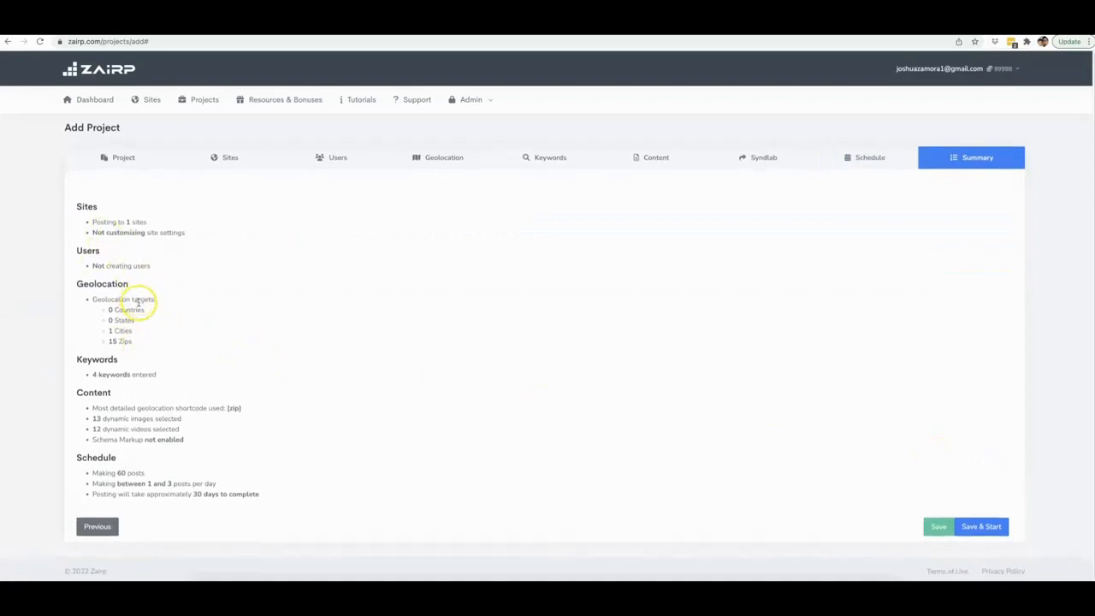
left_click_drag(127, 222, 101, 235)
left_click(157, 232)
left_click_drag(149, 266, 91, 266)
left_click(91, 266)
left_click(130, 342)
left_click_drag(130, 342, 103, 332)
left_click_drag(159, 375, 98, 377)
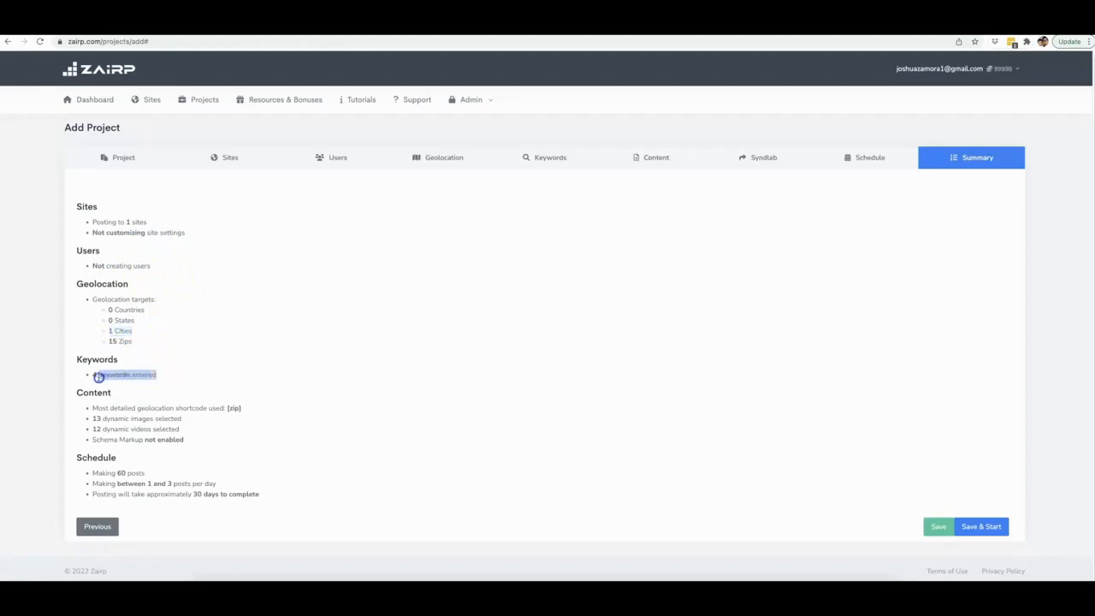
left_click(140, 384)
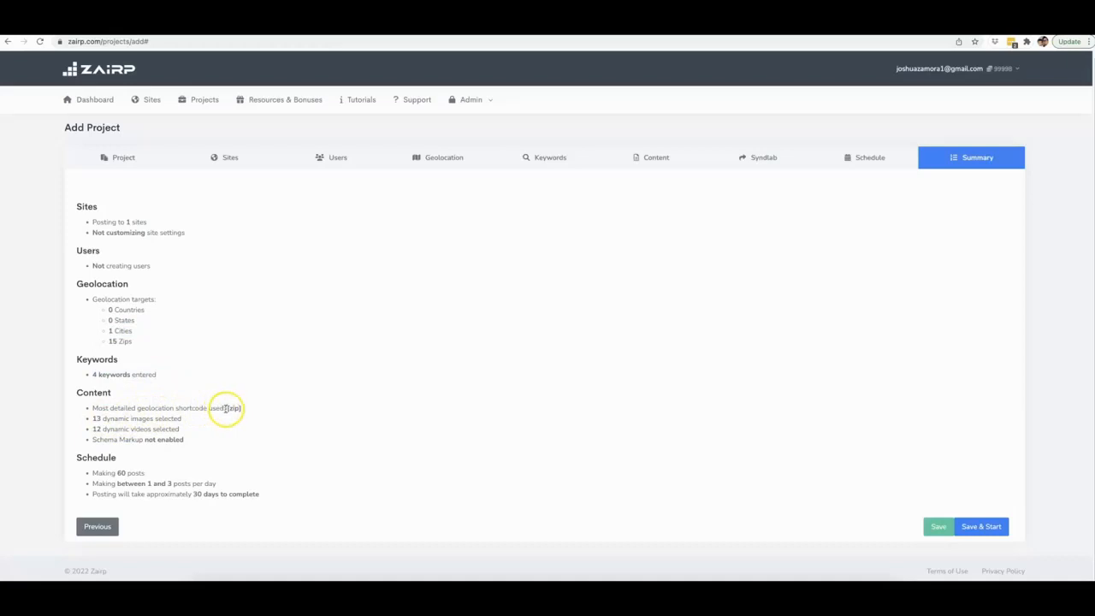
- Examine the content shortcode, media counts and posting schedule details in the summary
left_click_drag(228, 408, 241, 408)
left_click_drag(92, 419, 100, 429)
left_click_drag(184, 439, 83, 472)
left_click(135, 440)
left_click(119, 472)
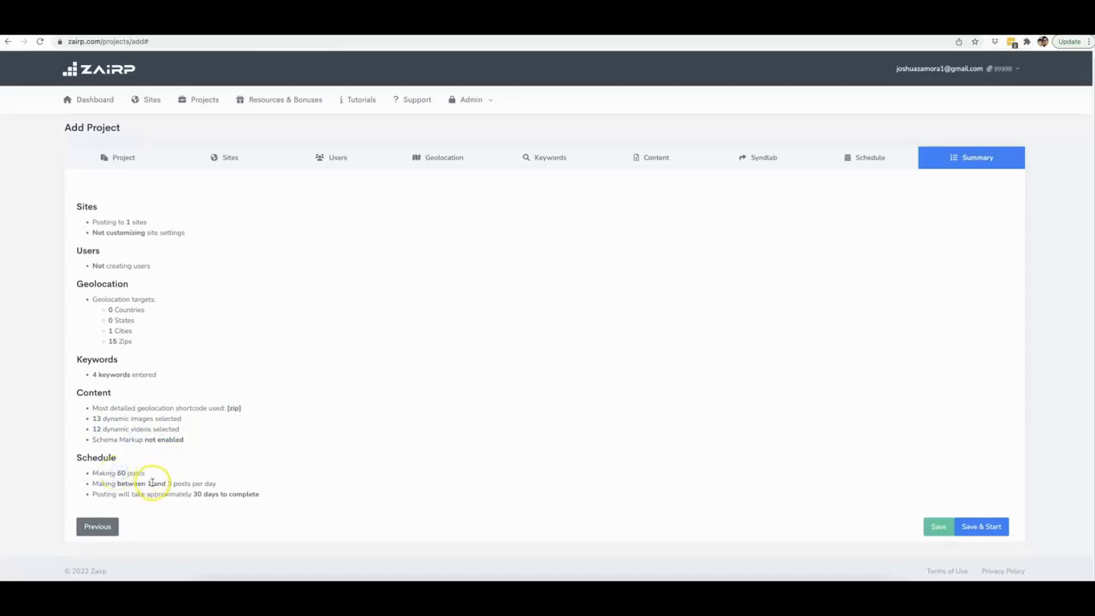
left_click_drag(148, 485, 265, 496)
left_click(198, 485)
- Save and start the new project
left_click(410, 441)
left_click(987, 526)
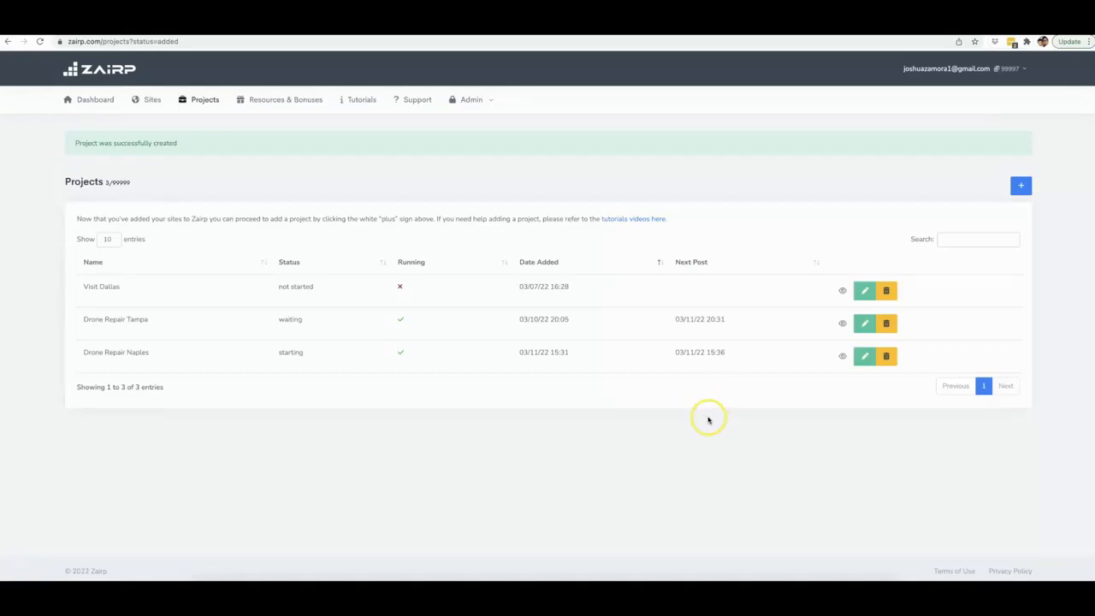
key("ctrl+Up")
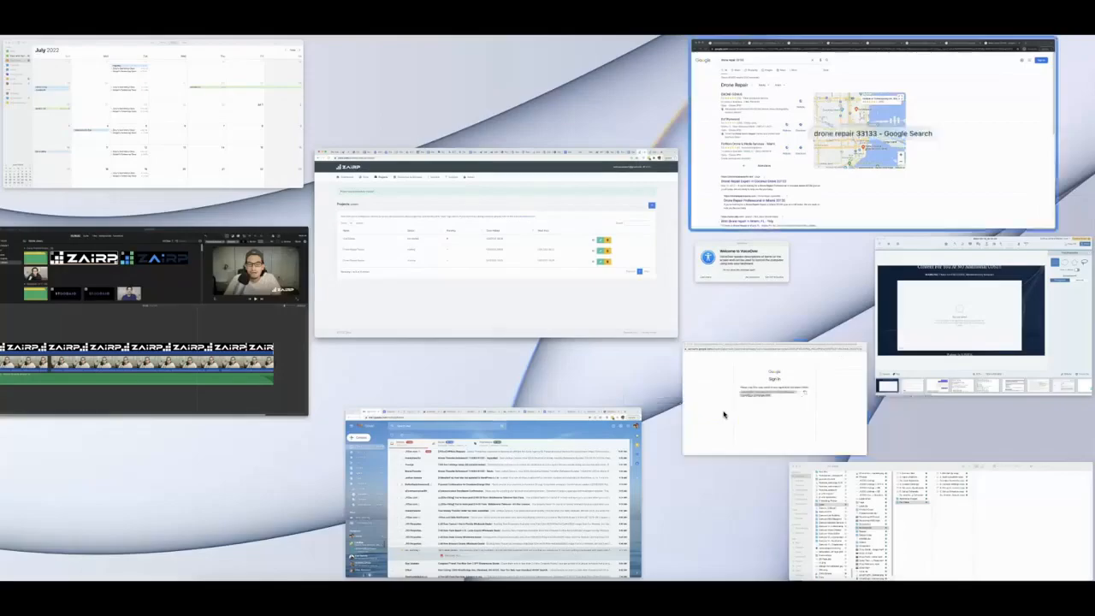
left_click(724, 415)
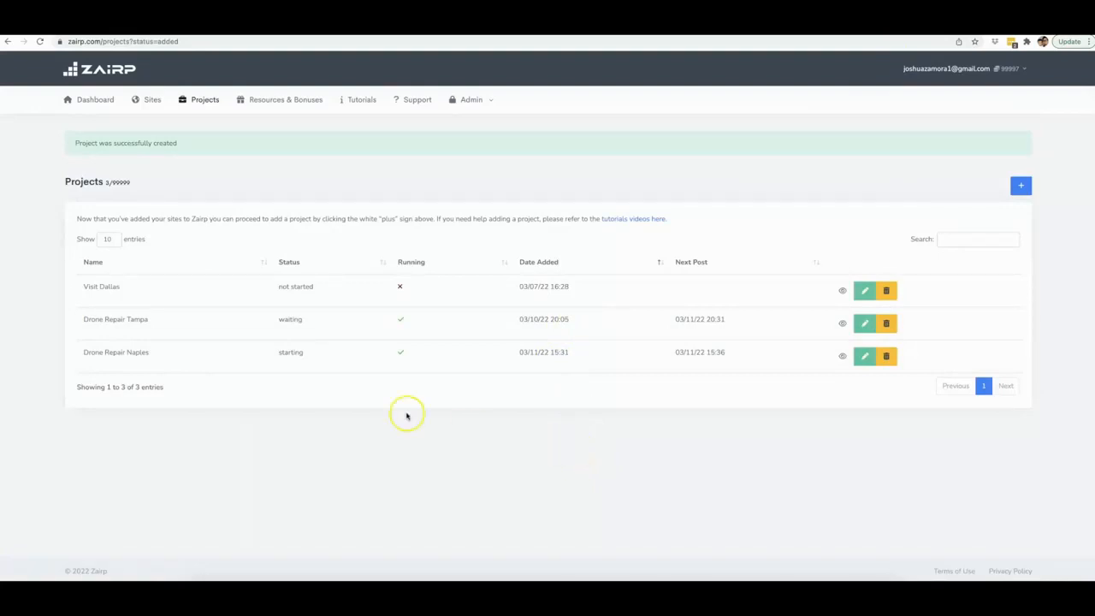
- Compare the Drone Repair Tampa and Drone Repair Naples entries in the projects list
left_click_drag(146, 320, 89, 322)
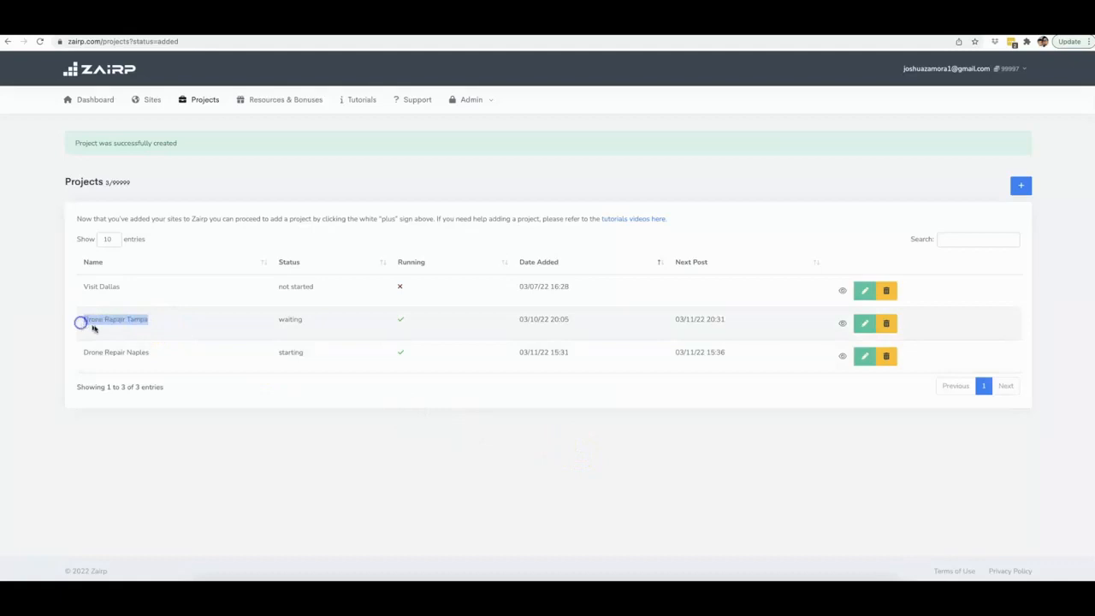
left_click_drag(149, 352, 85, 352)
left_click(201, 449)
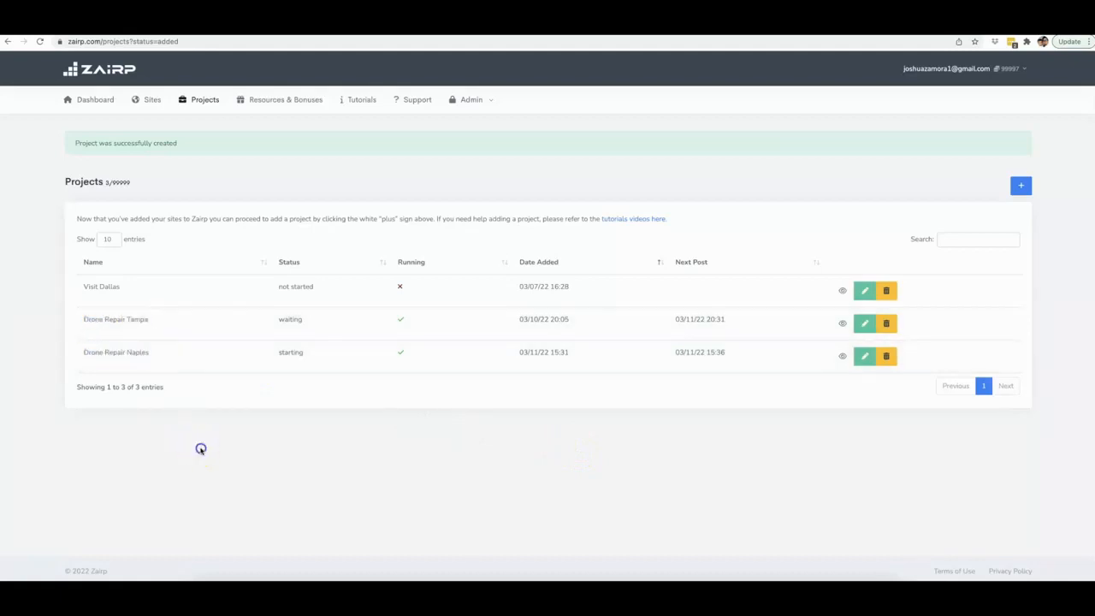